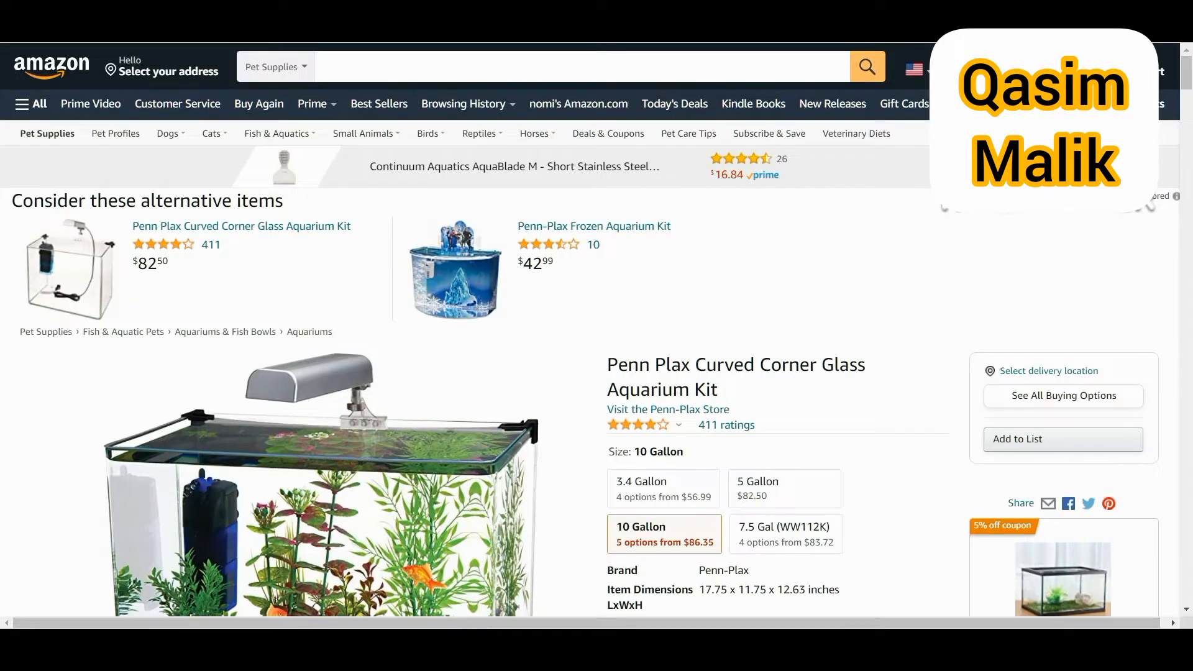
# Step: Compare the Amazon page of the Penn Plax 10-gallon aquarium kit with the matching Sam's Club product page
pyautogui.scroll(-3, 440, 234)
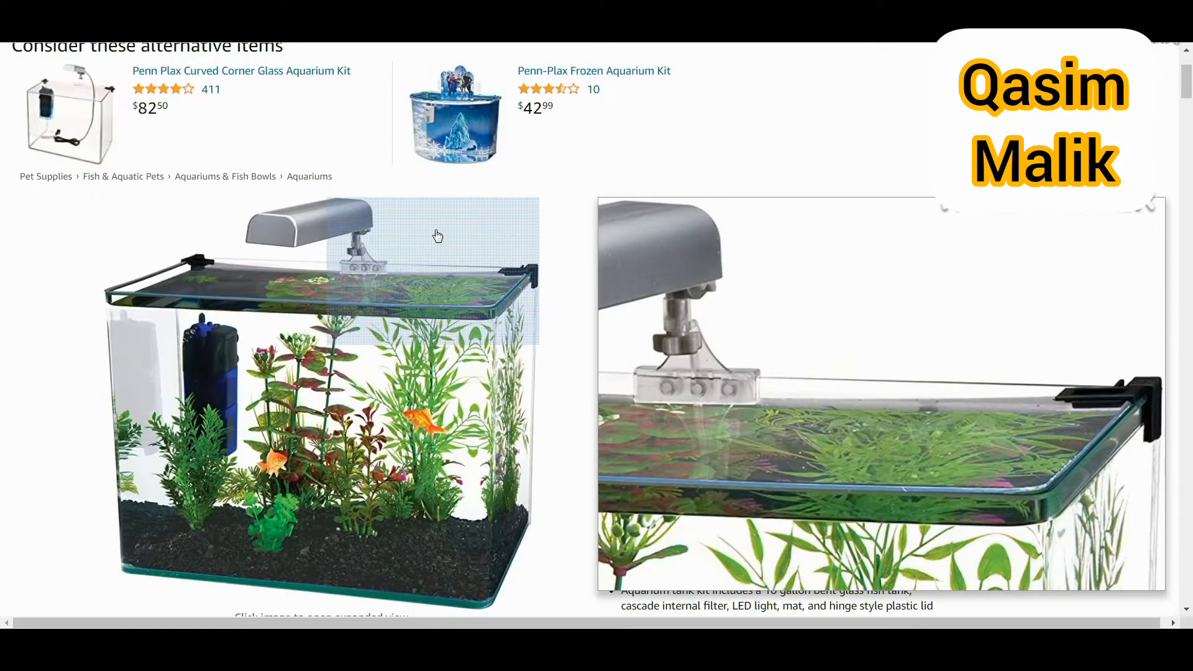
pyautogui.scroll(-3, 439, 234)
pyautogui.scroll(-3, 248, 186)
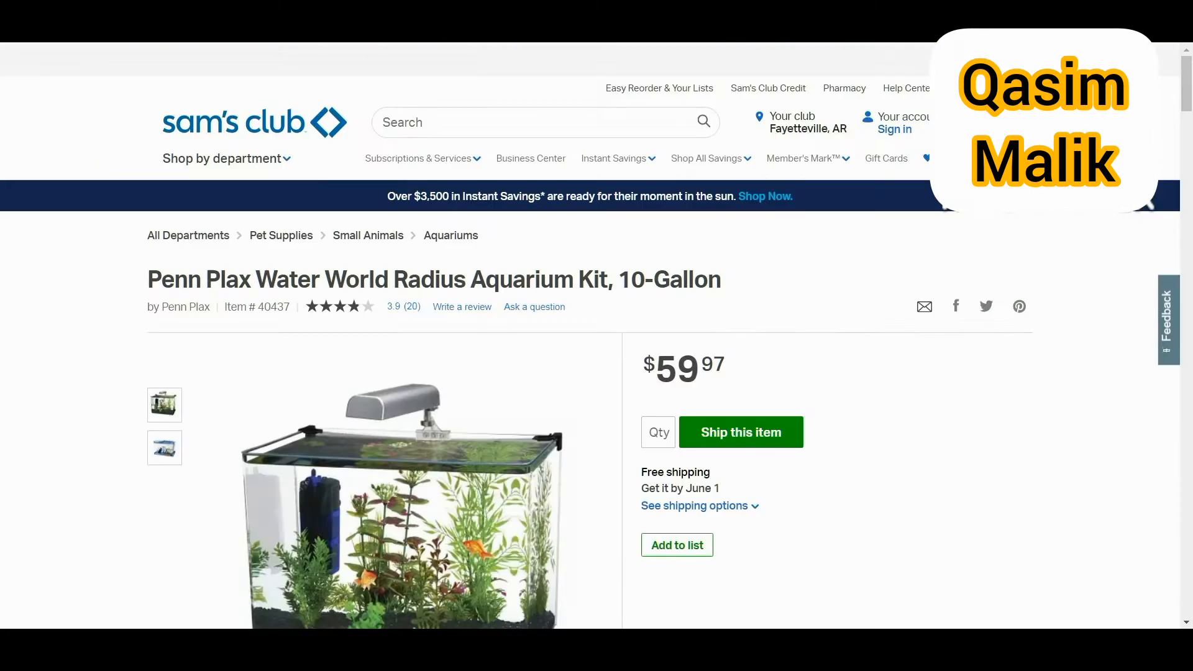
pyautogui.scroll(-3, 454, 454)
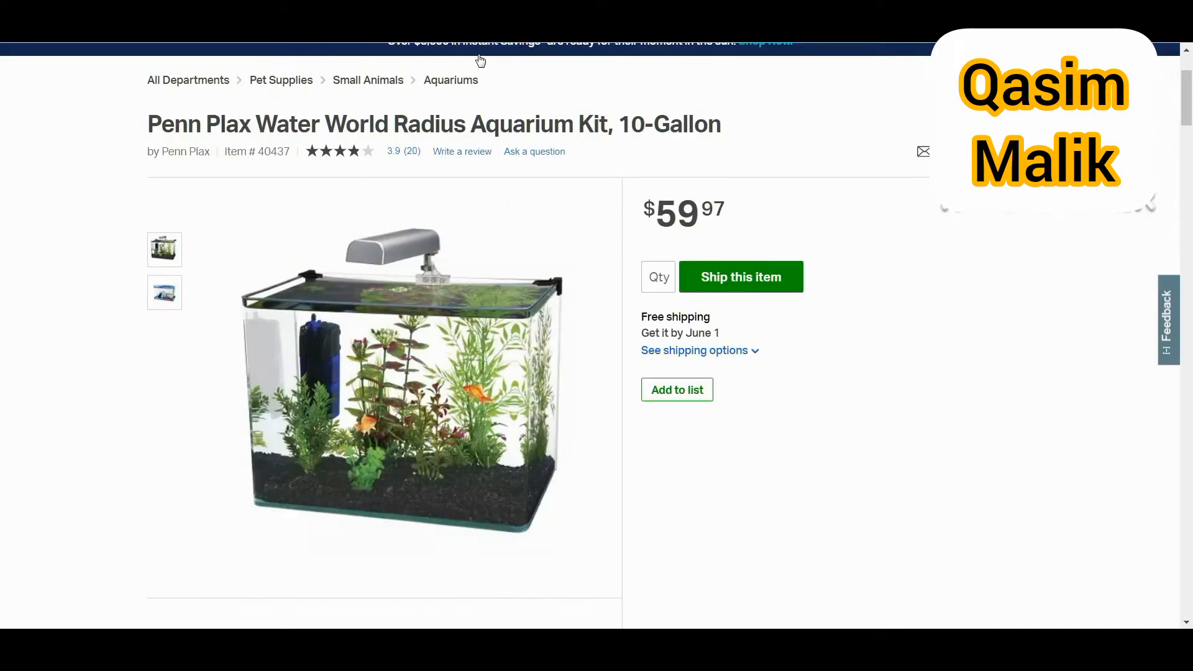
pyautogui.scroll(2, 476, 114)
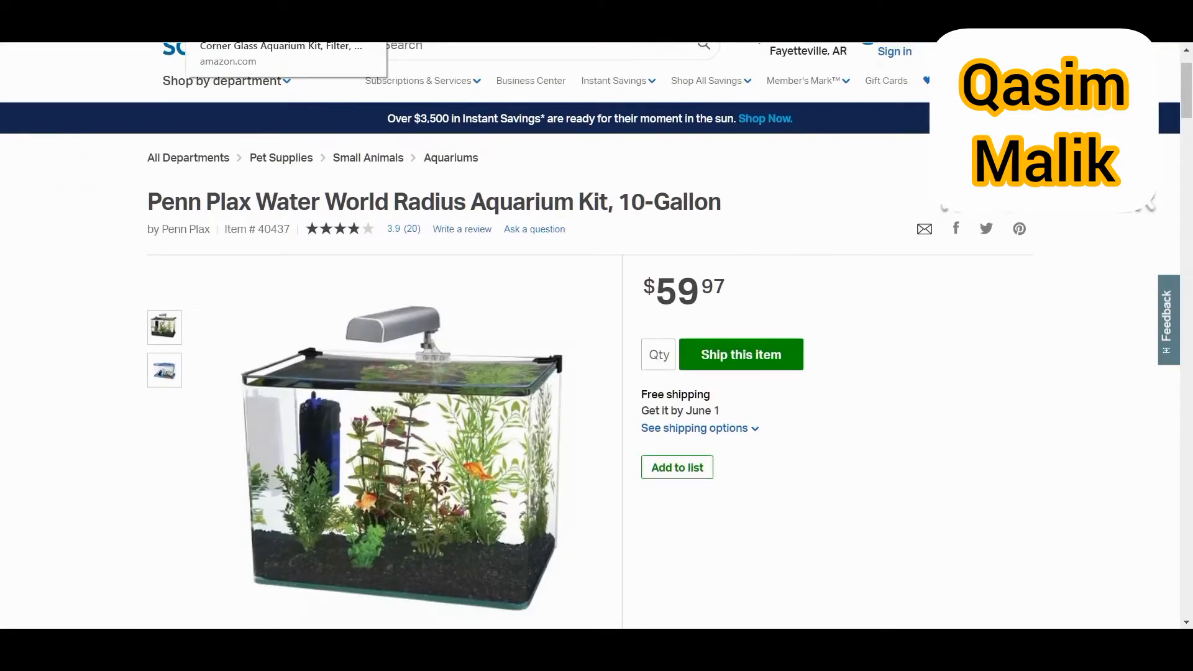
# Step: Return to the kit's Amazon page and copy the ASIN B0069RV8WW from its product details
pyautogui.click(249, 10)
pyautogui.scroll(5, 732, 226)
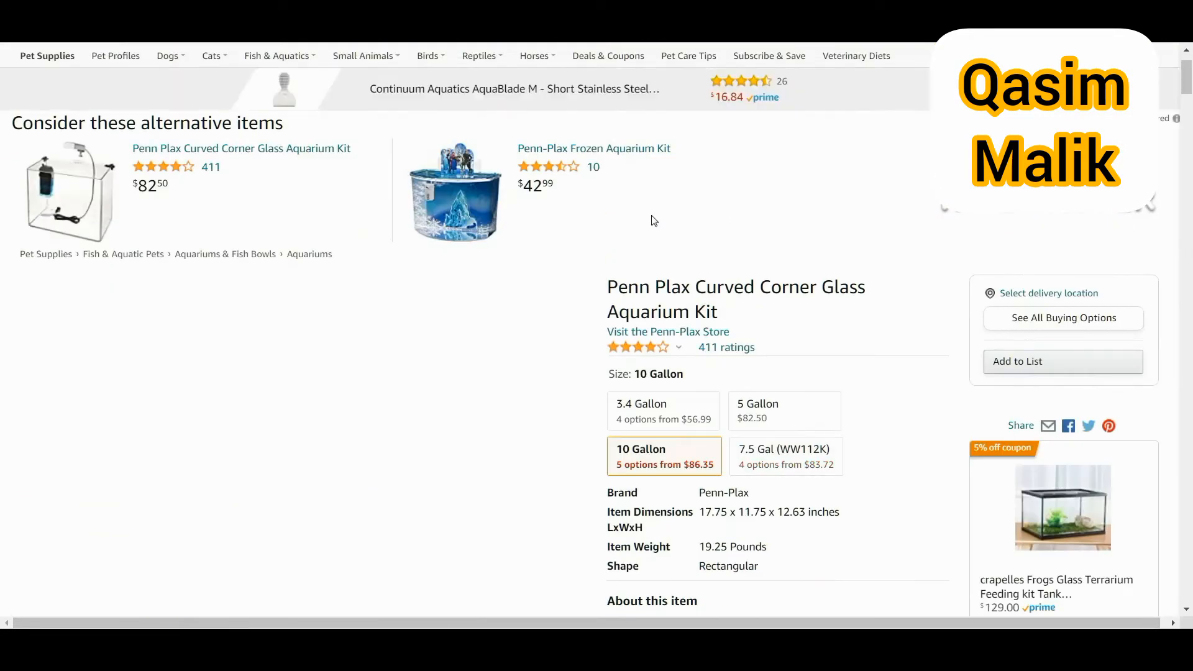
pyautogui.scroll(-20, 723, 275)
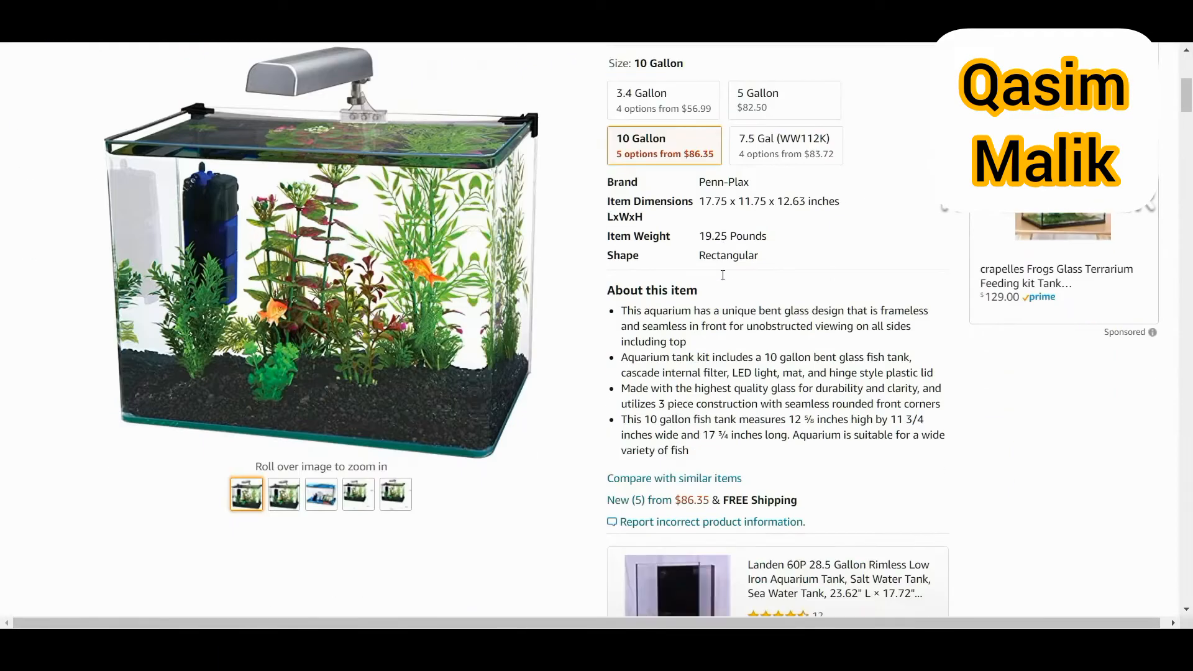
pyautogui.scroll(-8, 416, 308)
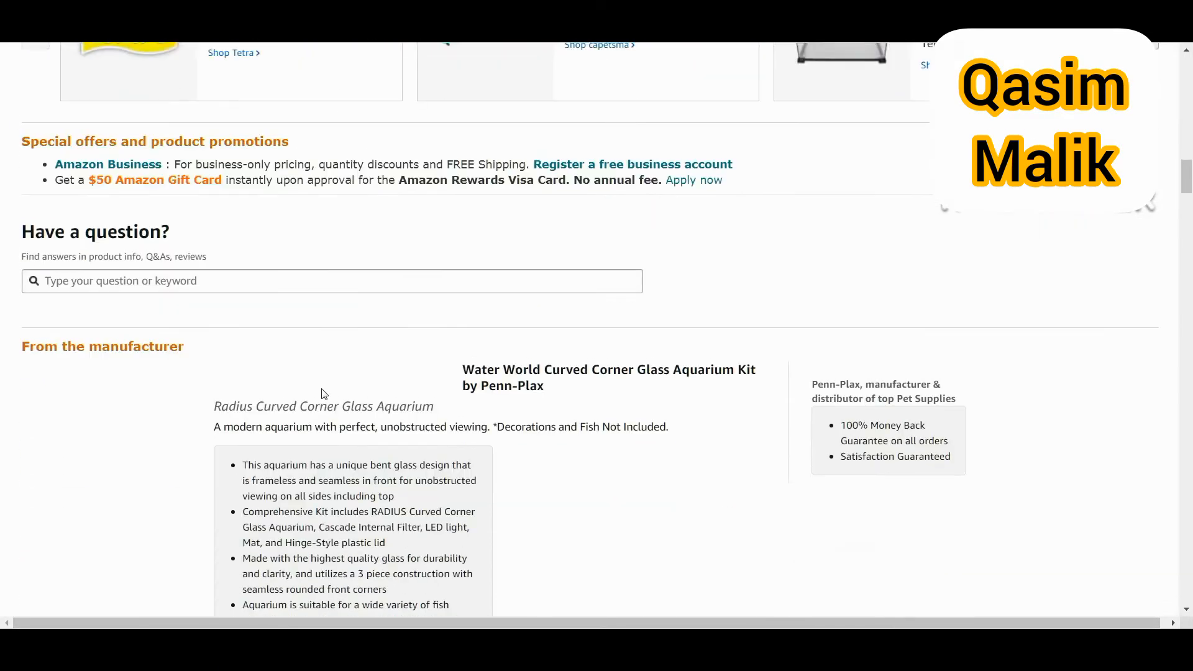
pyautogui.scroll(-15, 338, 371)
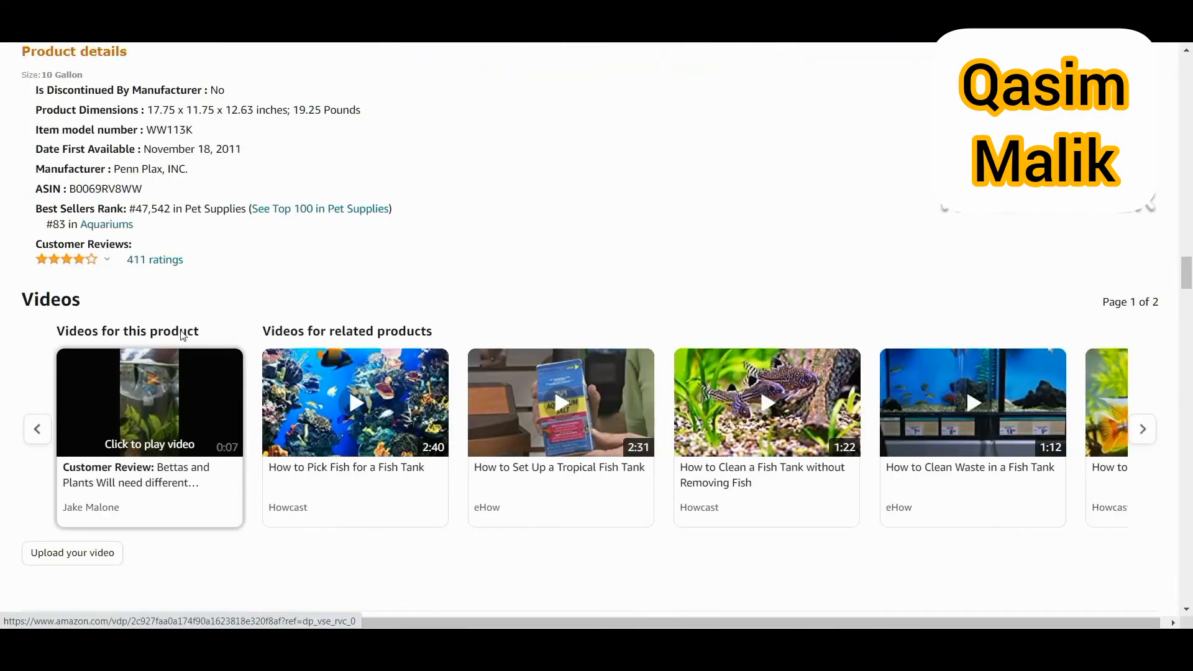
pyautogui.scroll(3, 186, 302)
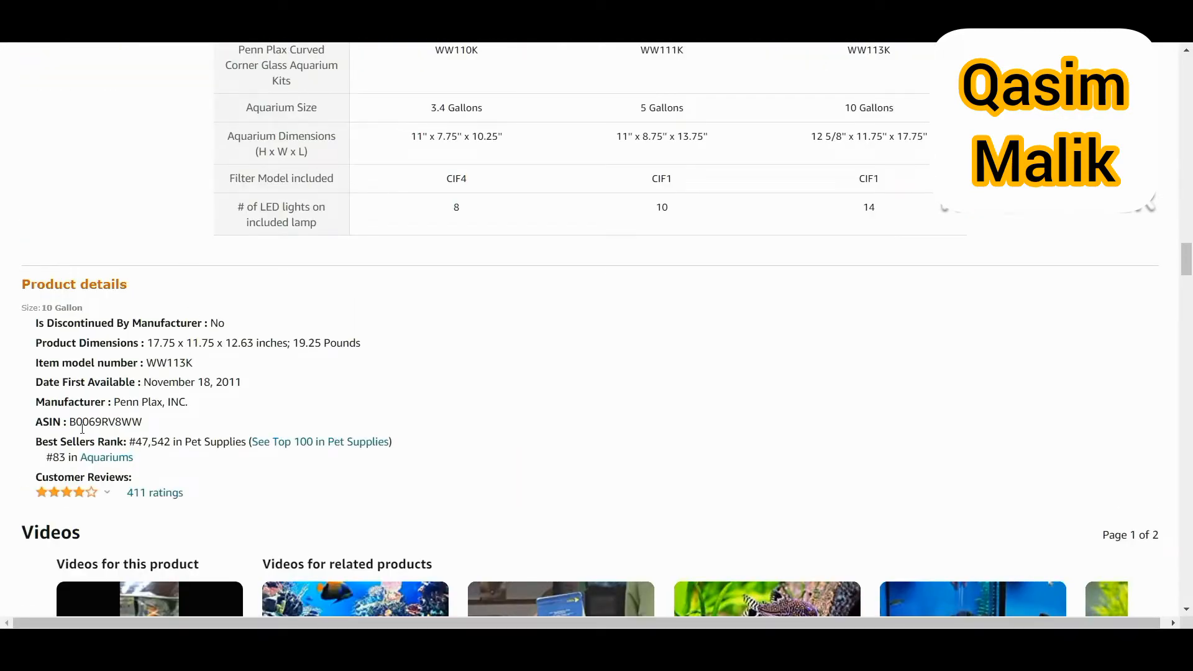
pyautogui.moveTo(37, 424); pyautogui.dragTo(75, 426)
pyautogui.doubleClick(113, 425)
pyautogui.hotkey('ctrl', 'c')
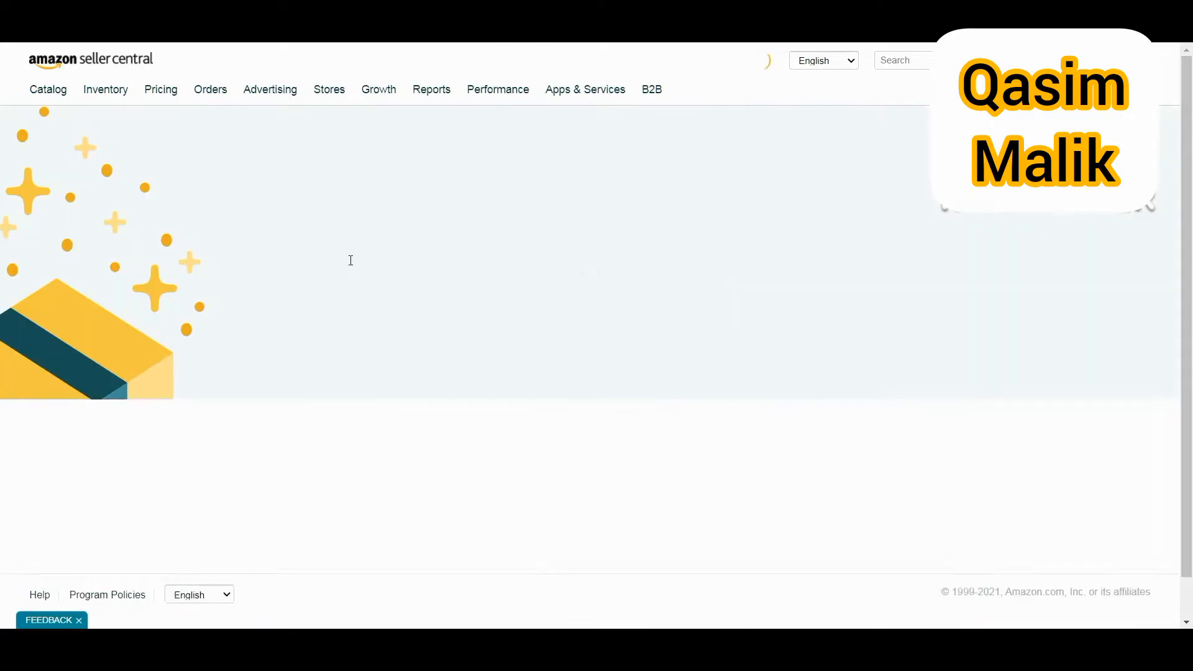
# Step: Search the Amazon Seller Central catalog for the ASIN B0069RV8WW
pyautogui.click(363, 355)
pyautogui.hotkey('ctrl', 'v')
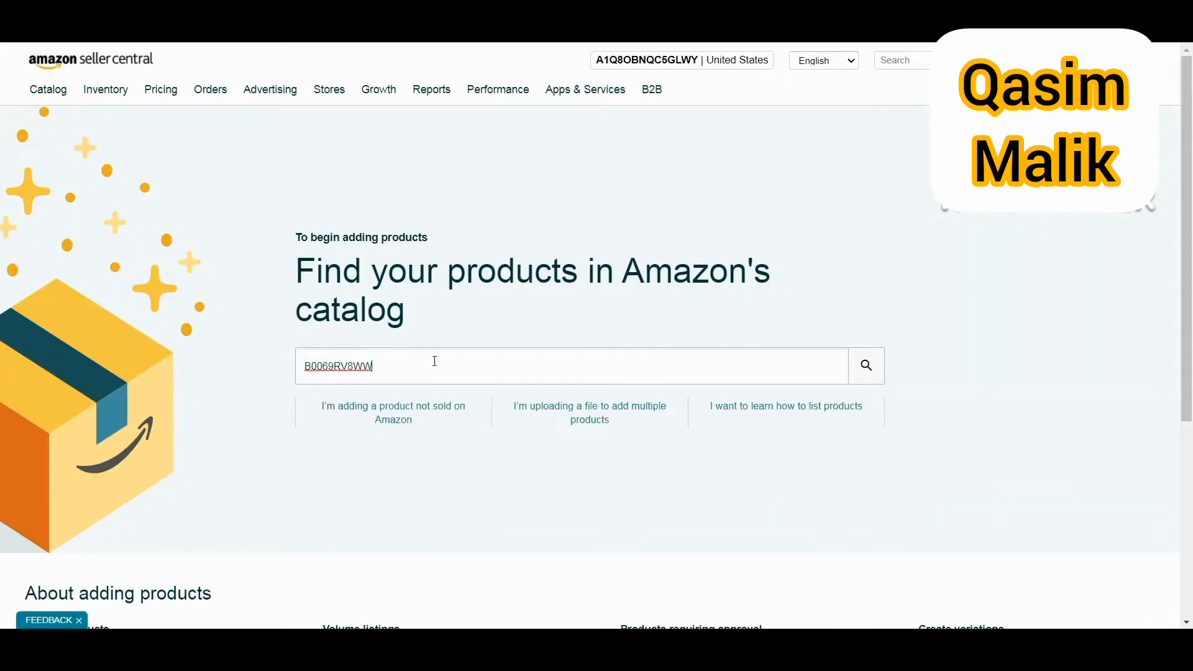
pyautogui.click(861, 372)
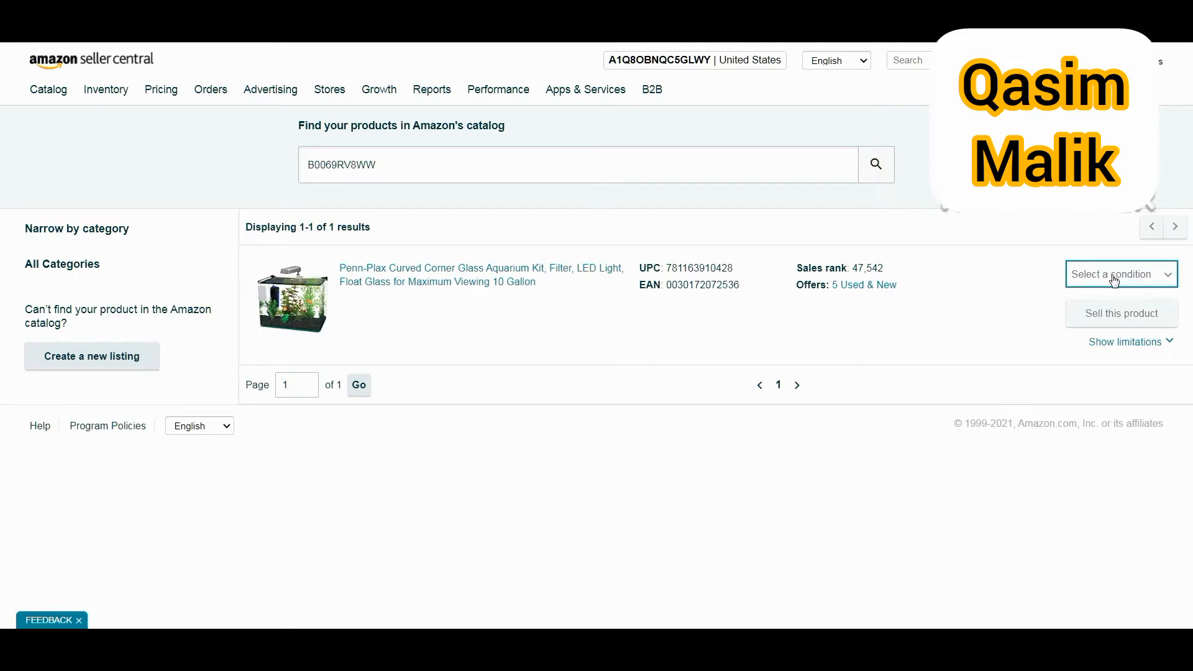
# Step: Choose the condition New for the found aquarium kit and start selling this product
pyautogui.click(1151, 285)
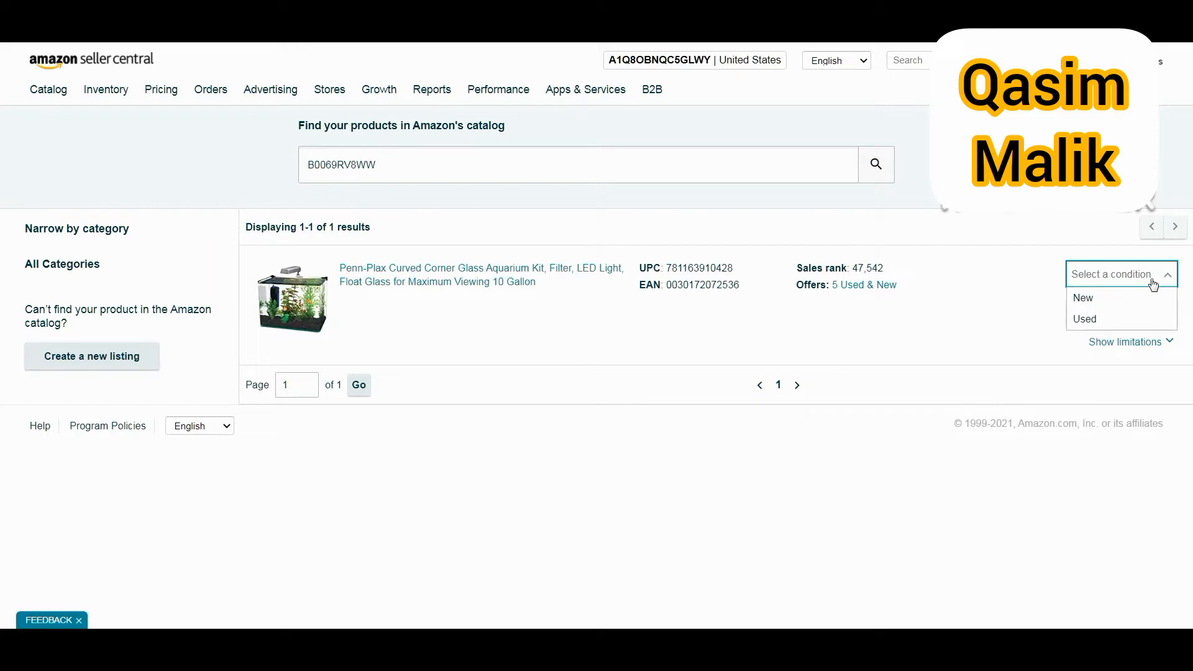
pyautogui.click(1087, 302)
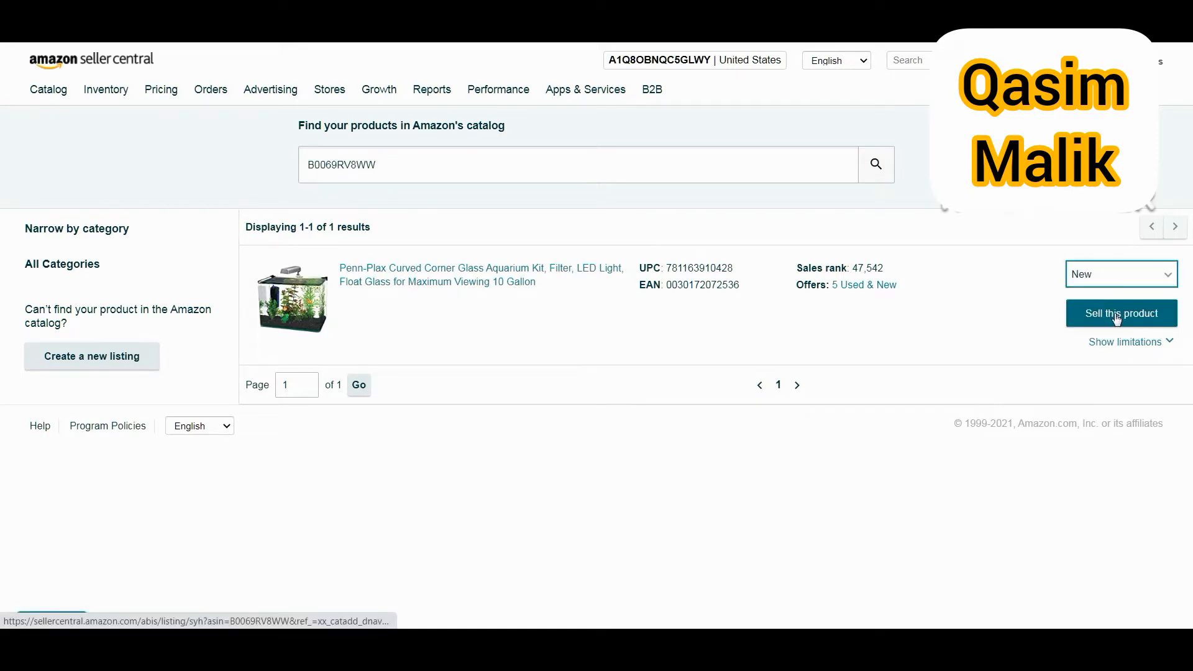
pyautogui.click(1117, 315)
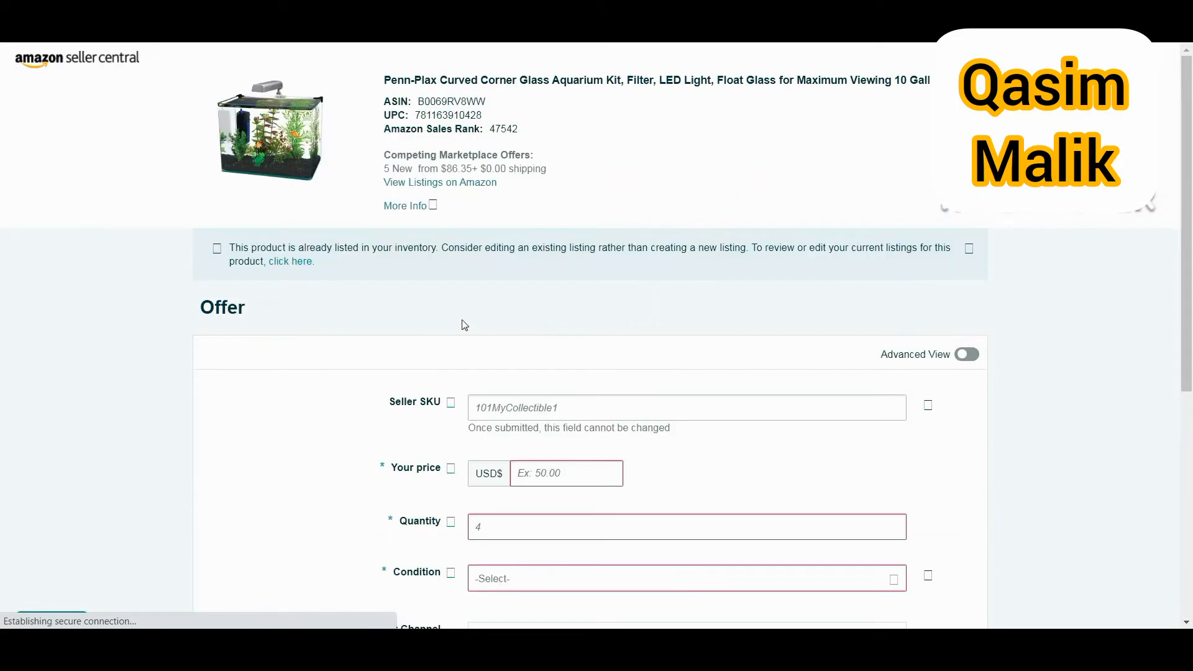
# Step: Switch the offer form to Advanced View and review its fields down to the fulfillment channel
pyautogui.scroll(-2, 466, 323)
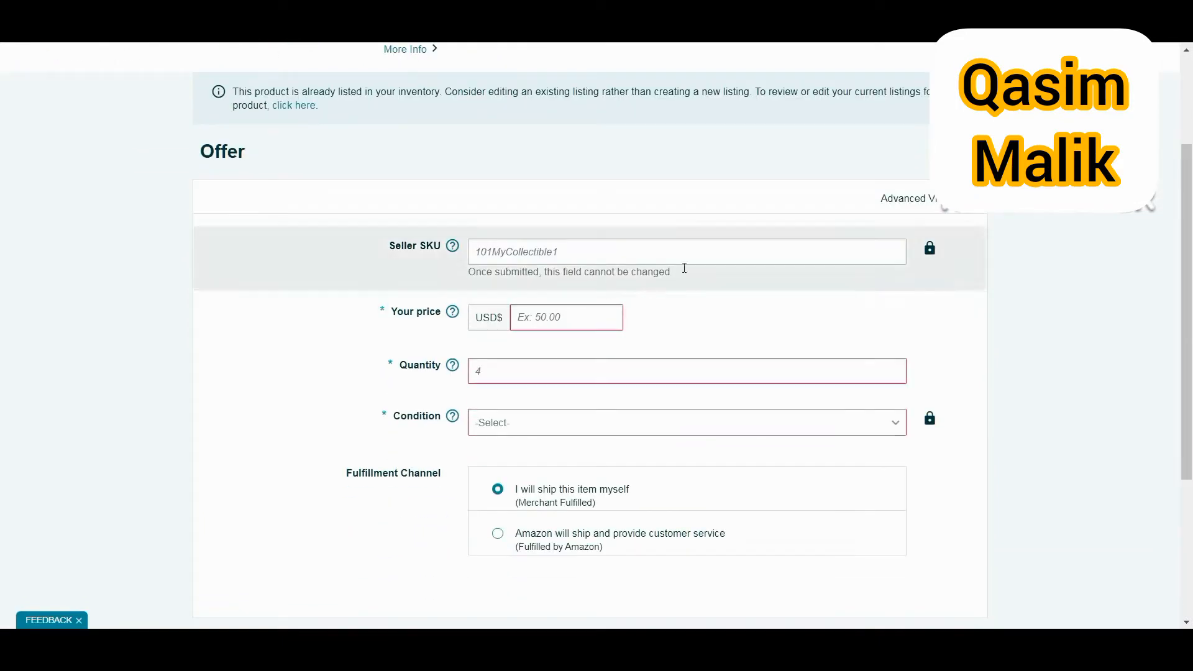
pyautogui.scroll(1, 561, 193)
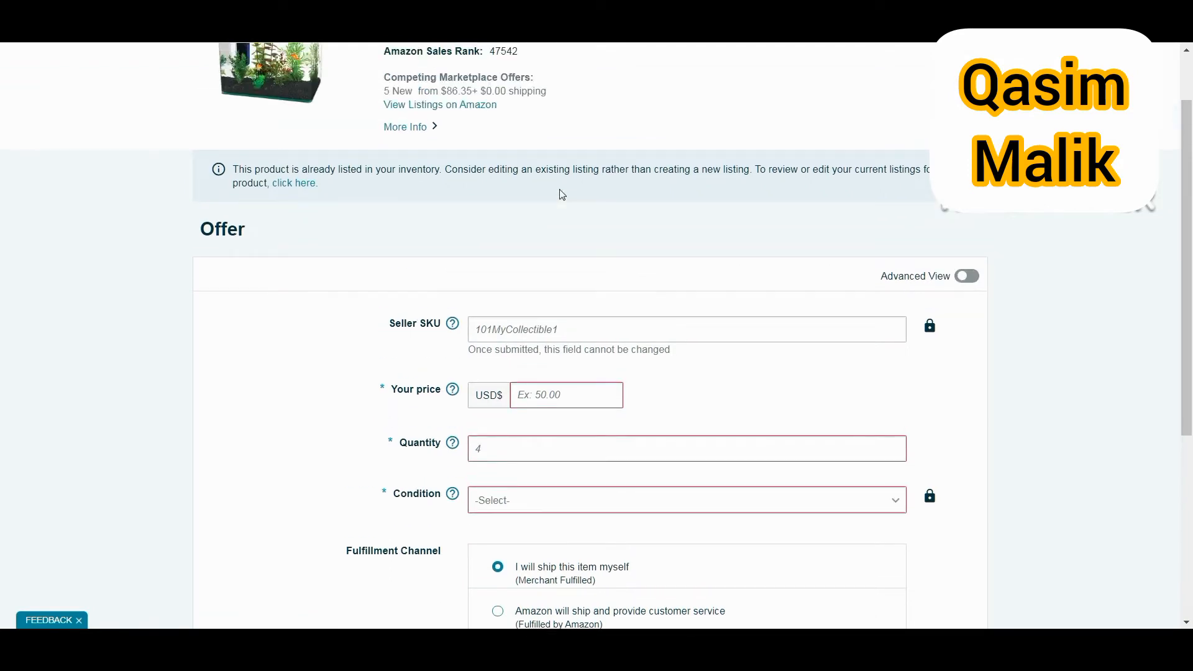
pyautogui.scroll(2, 575, 242)
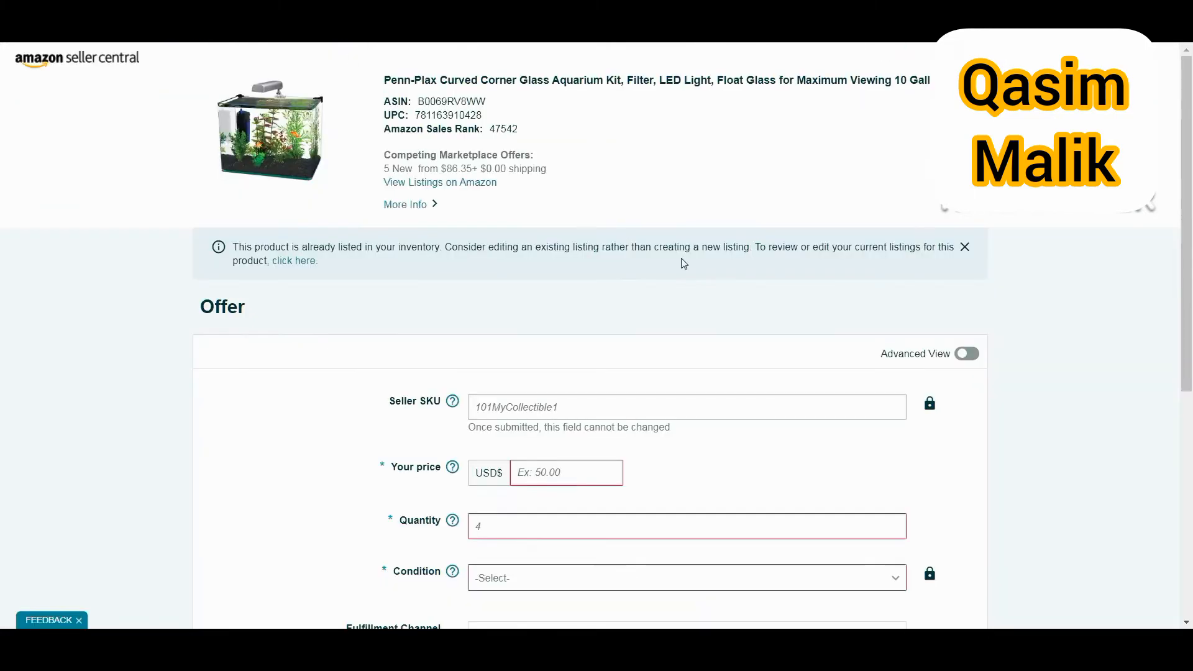
pyautogui.click(965, 354)
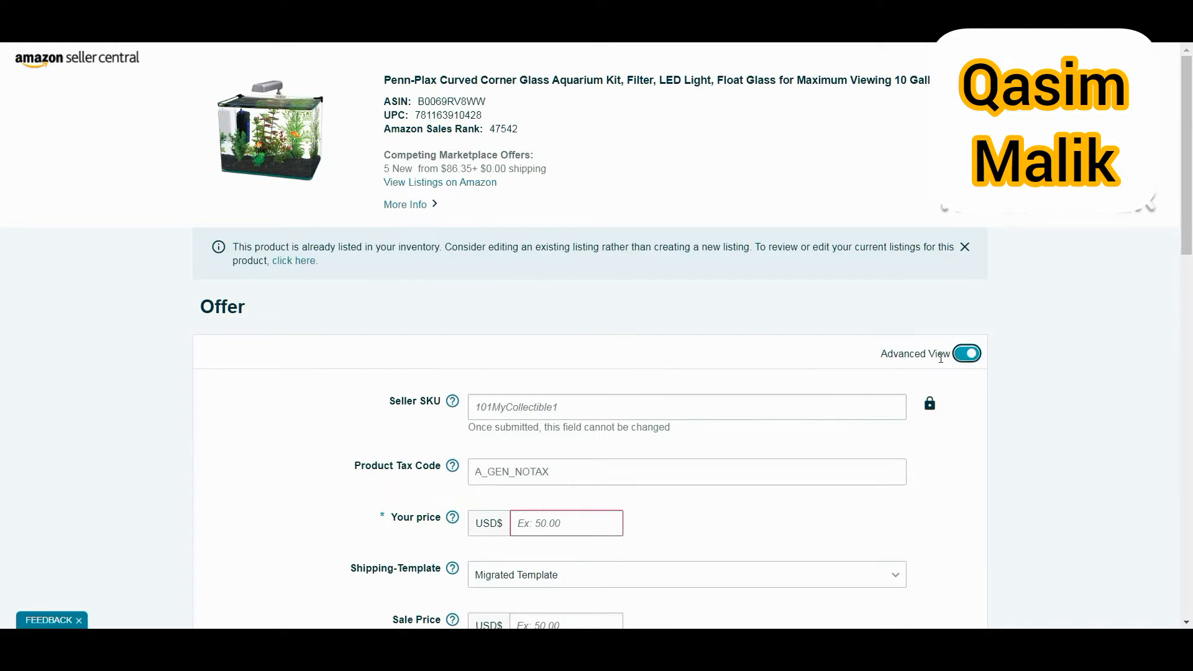
pyautogui.scroll(-2, 621, 244)
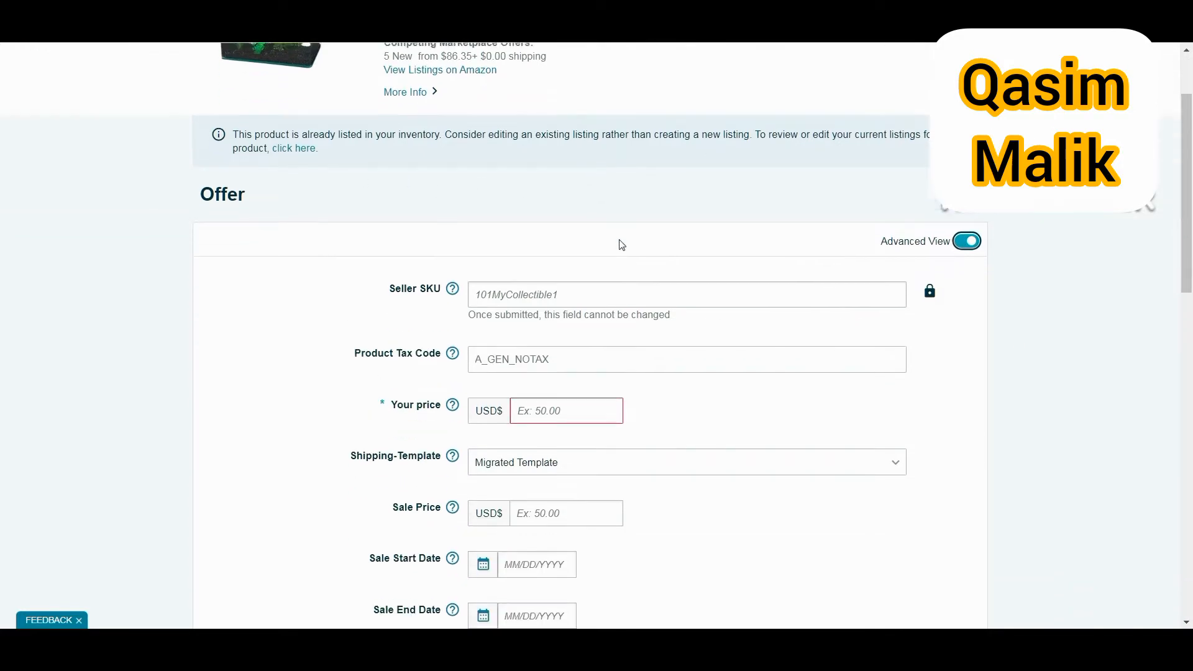
pyautogui.scroll(-15, 622, 244)
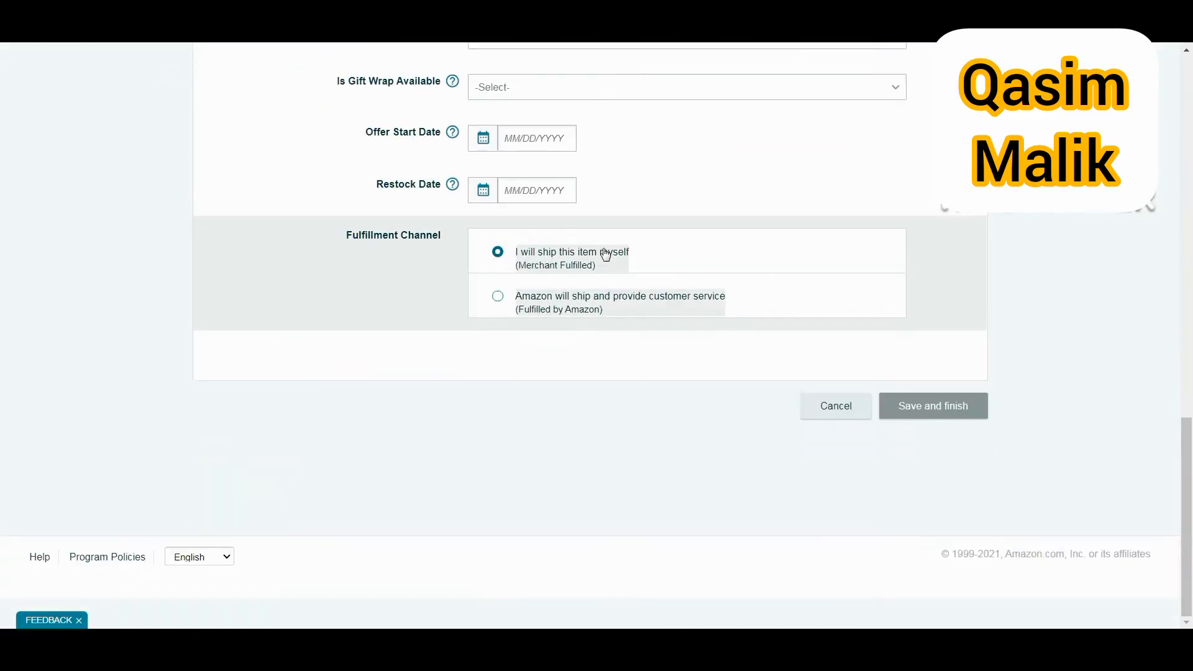
pyautogui.scroll(17, 606, 253)
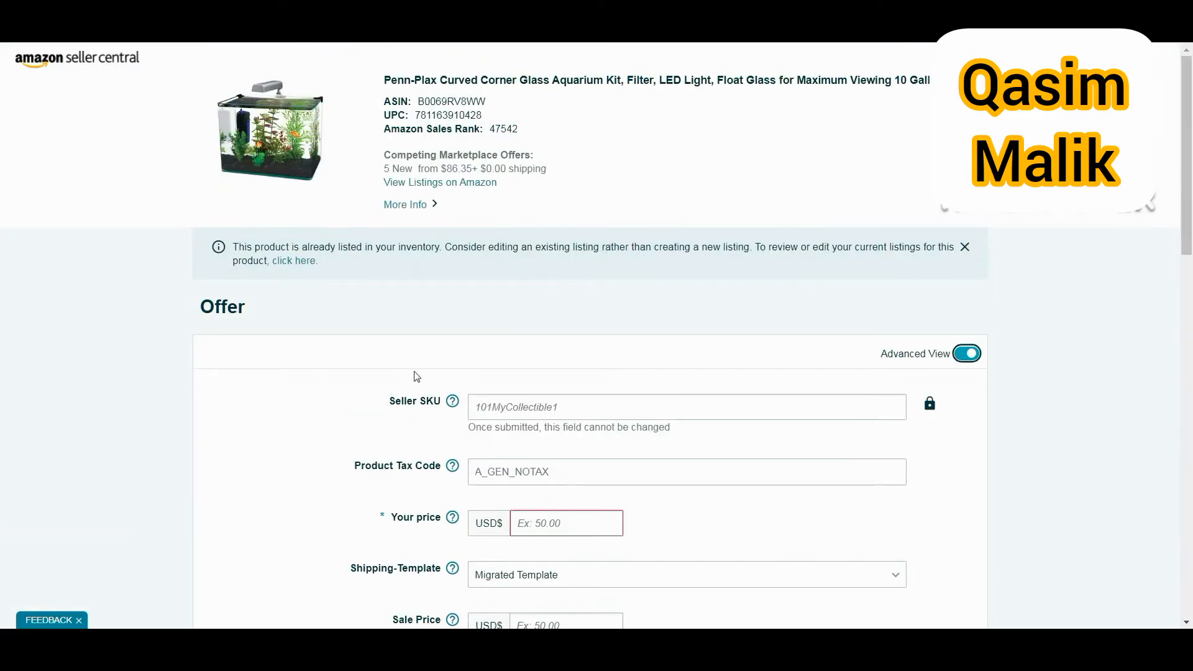
# Step: Look up the item number on the Sam's Club page and set the Seller SKU to 40437-sam
pyautogui.moveTo(444, 403); pyautogui.dragTo(410, 406)
pyautogui.click(410, 406)
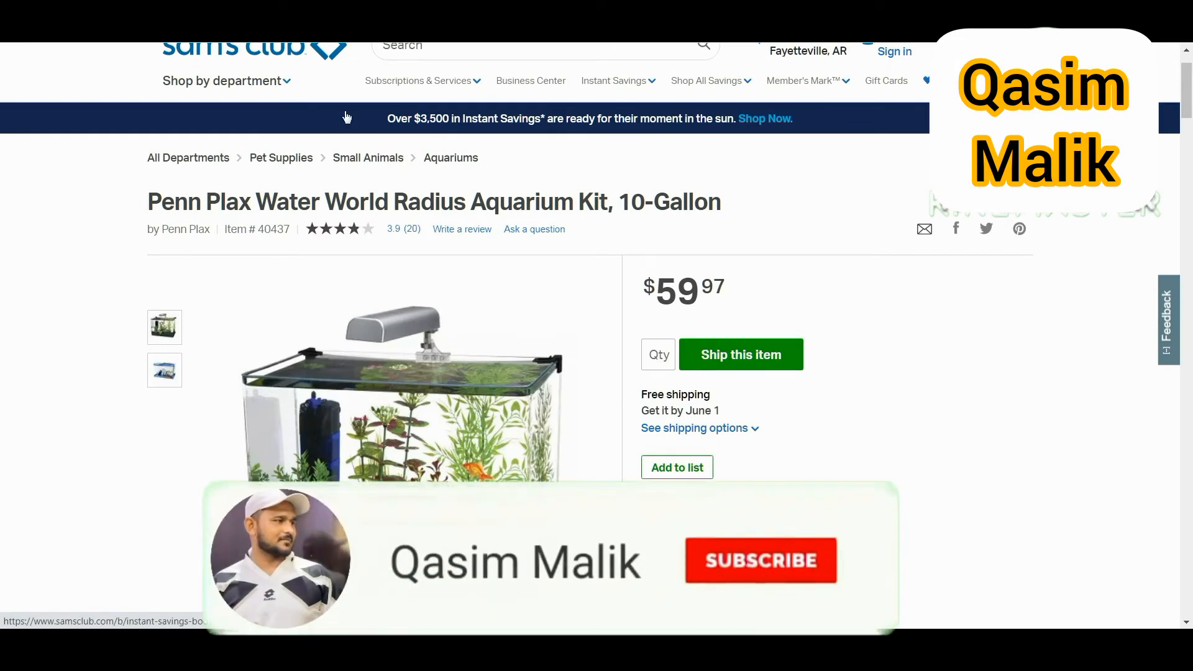
pyautogui.doubleClick(280, 229)
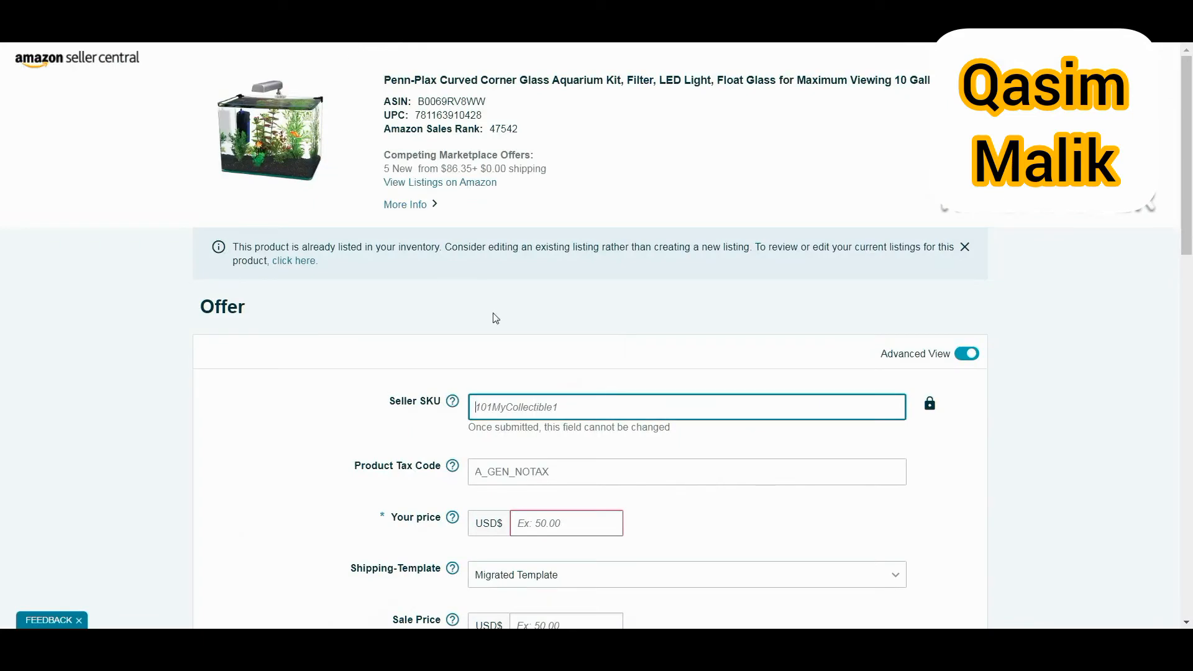
pyautogui.write('40437')
pyautogui.scroll(-2, 549, 398)
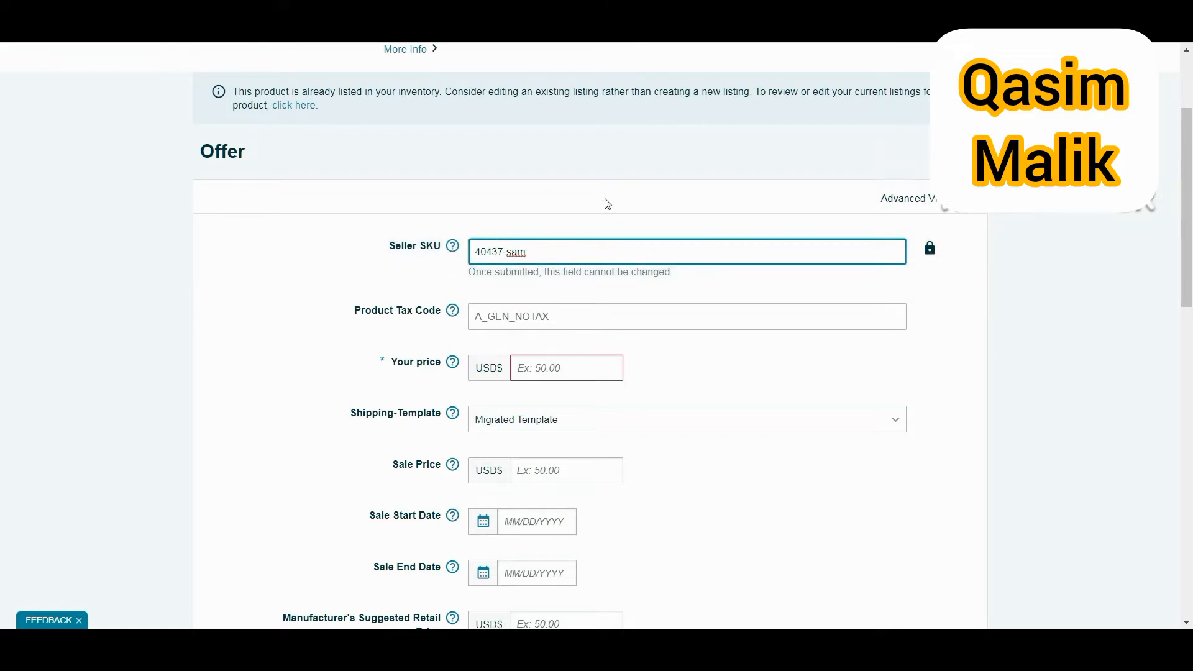
pyautogui.write('o')
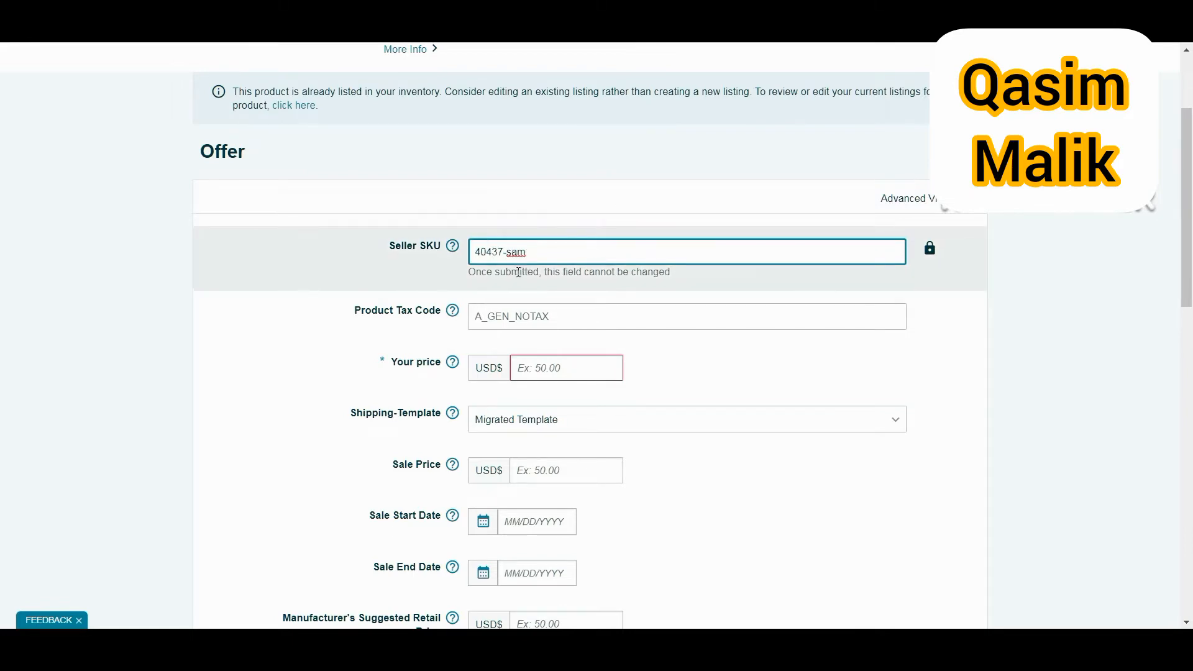
# Step: Check the competing offers for the kit and set your price to 86.30 USD
pyautogui.scroll(-1, 518, 272)
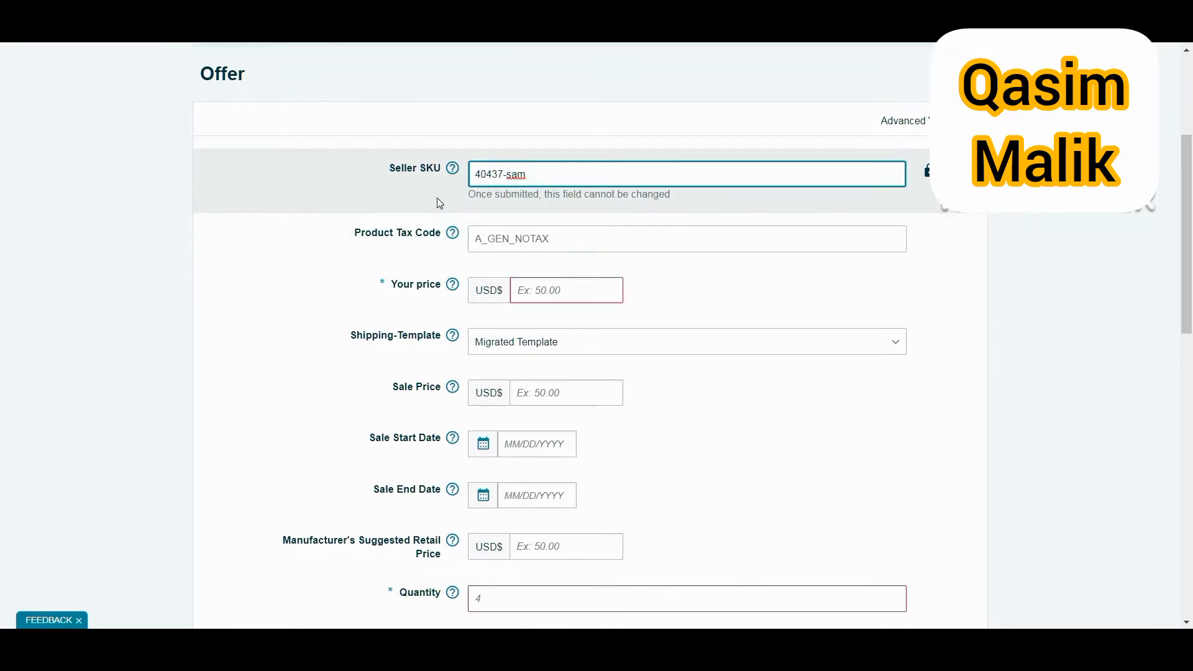
pyautogui.press('Tab')
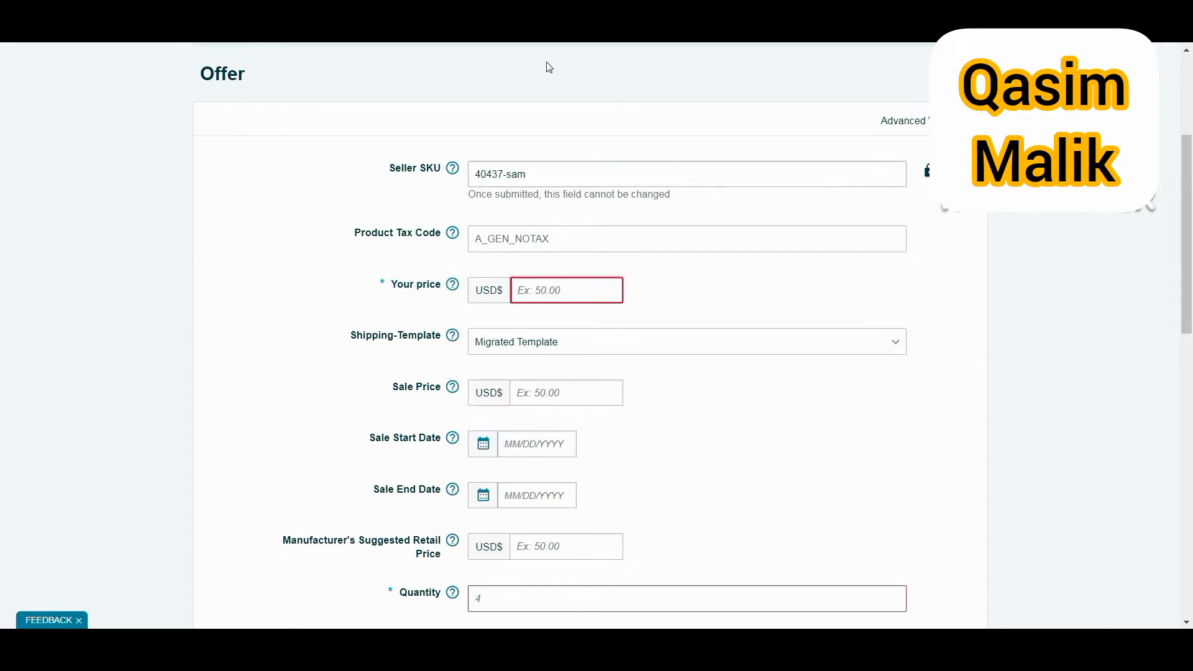
pyautogui.click(472, 13)
pyautogui.scroll(20, 579, 193)
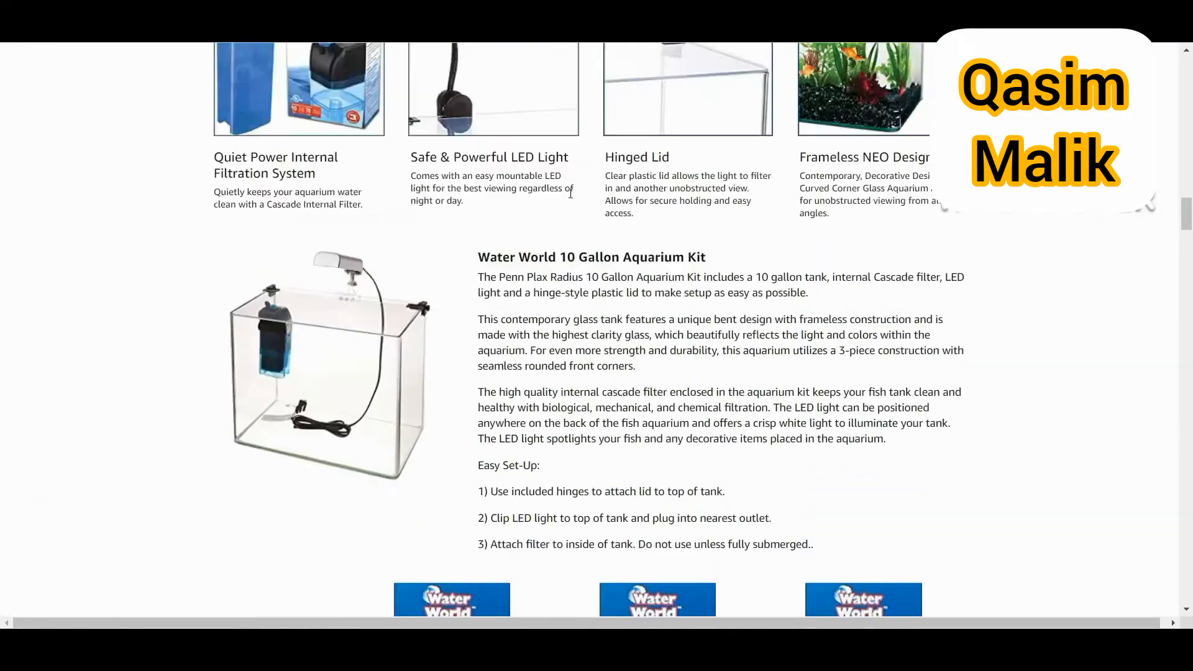
pyautogui.scroll(10, 578, 198)
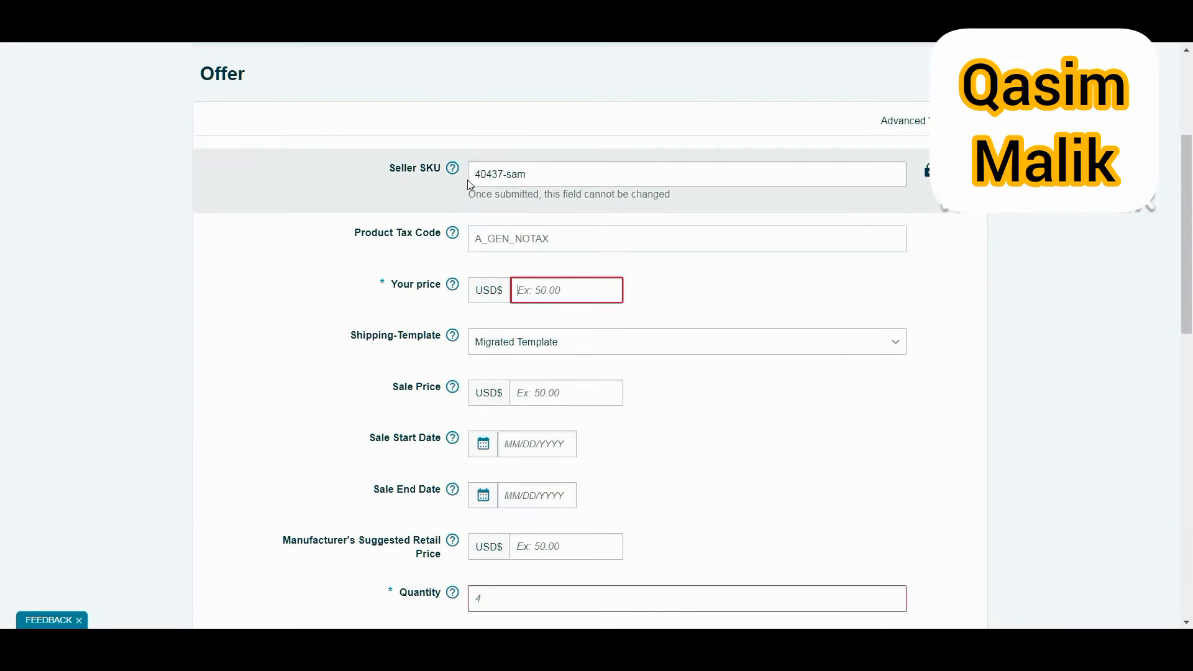
pyautogui.scroll(4, 468, 181)
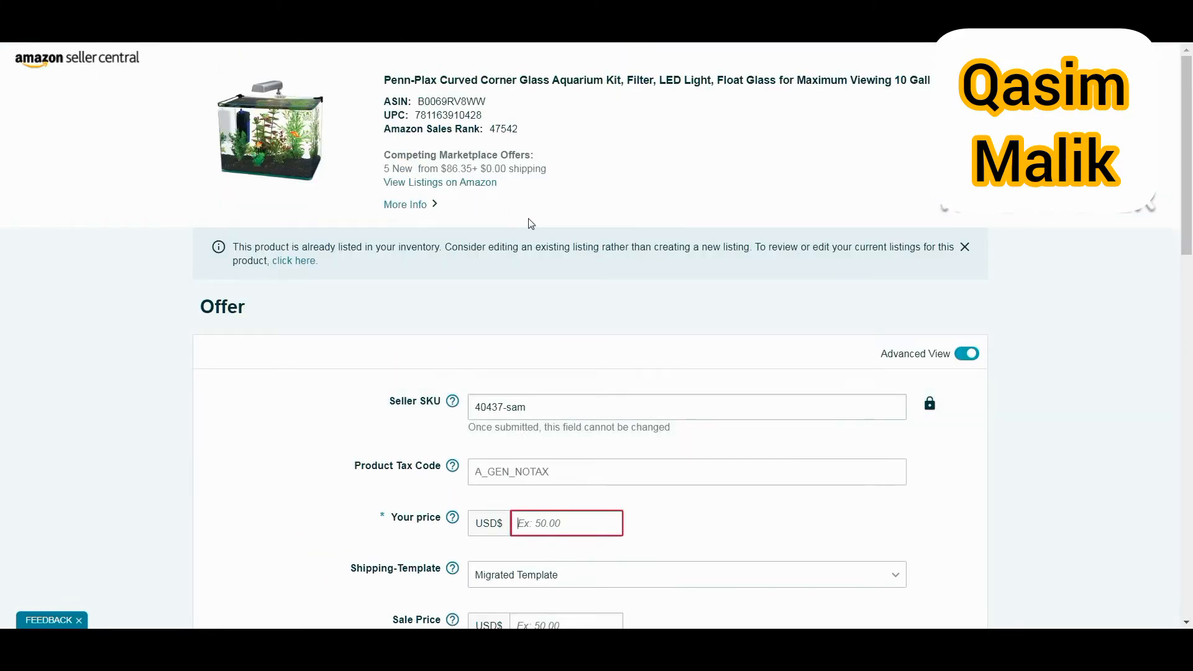
pyautogui.scroll(-2, 523, 226)
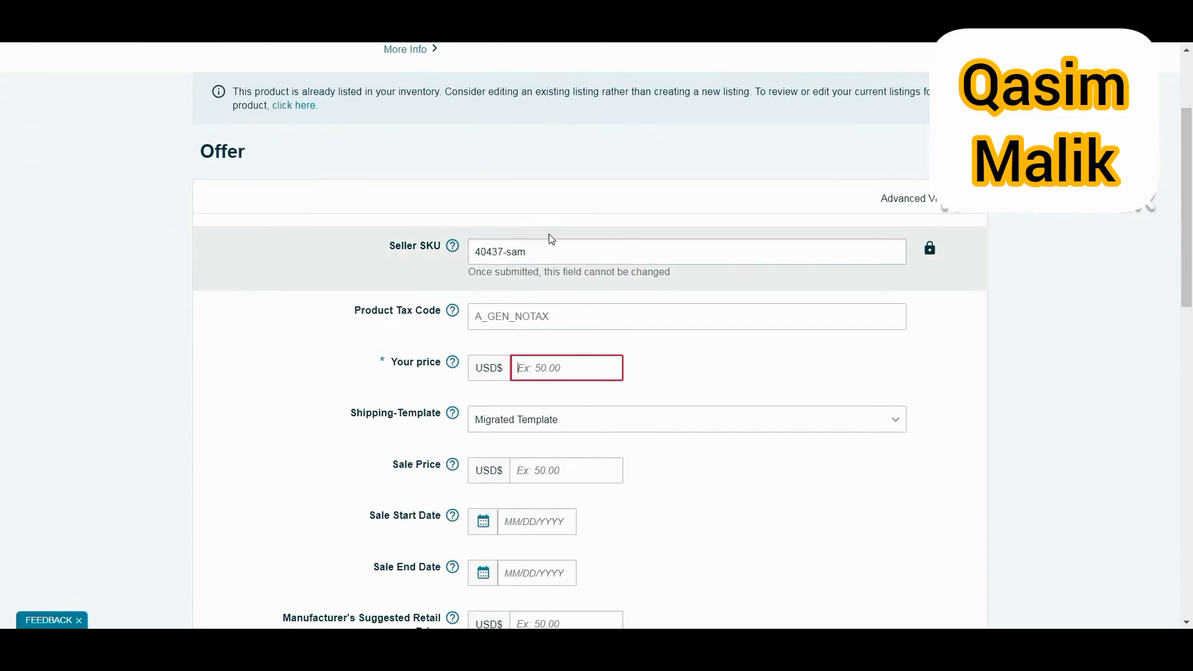
pyautogui.write('86.30')
pyautogui.scroll(-1, 560, 286)
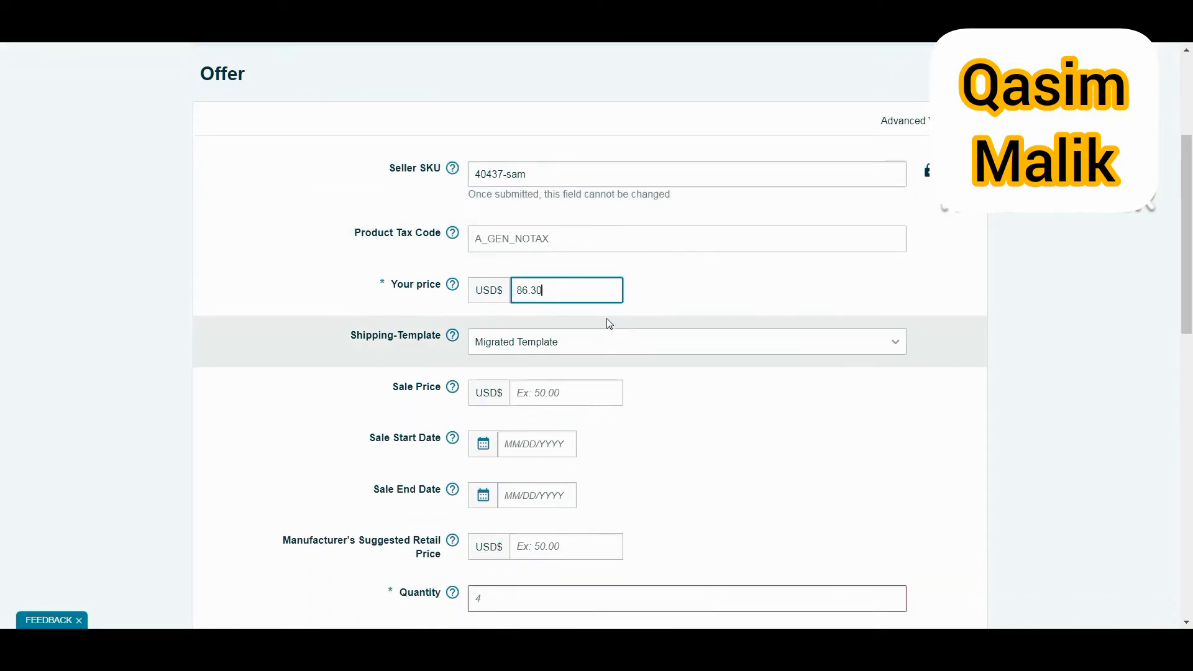
pyautogui.scroll(-1, 608, 319)
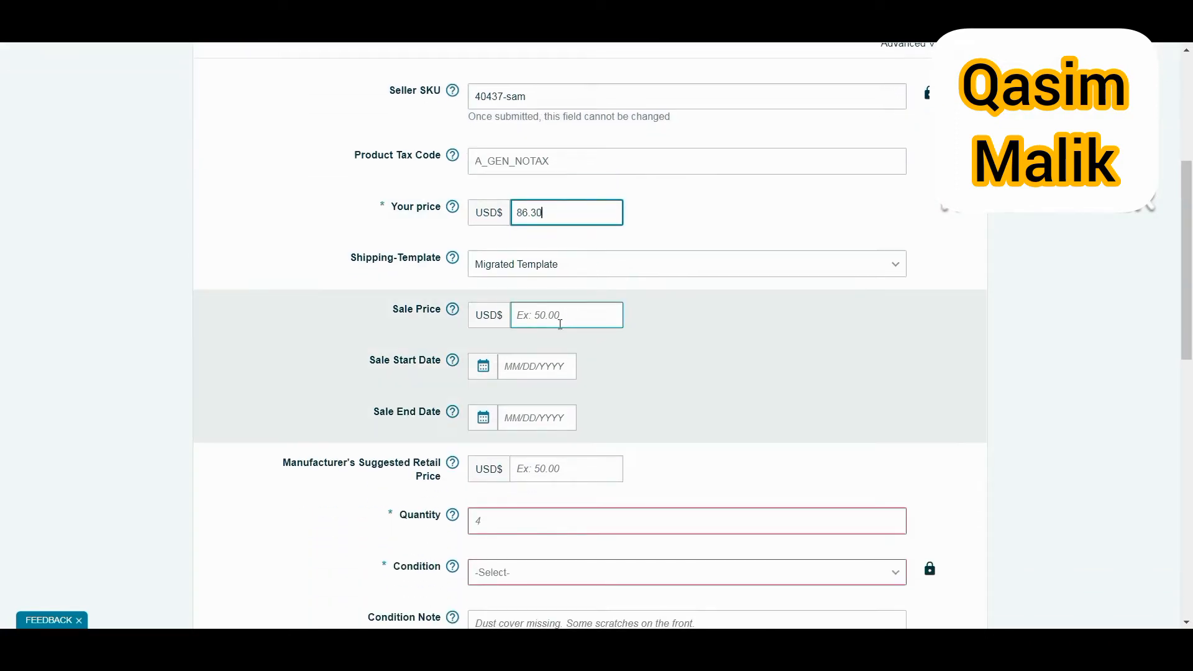
pyautogui.scroll(-1, 526, 406)
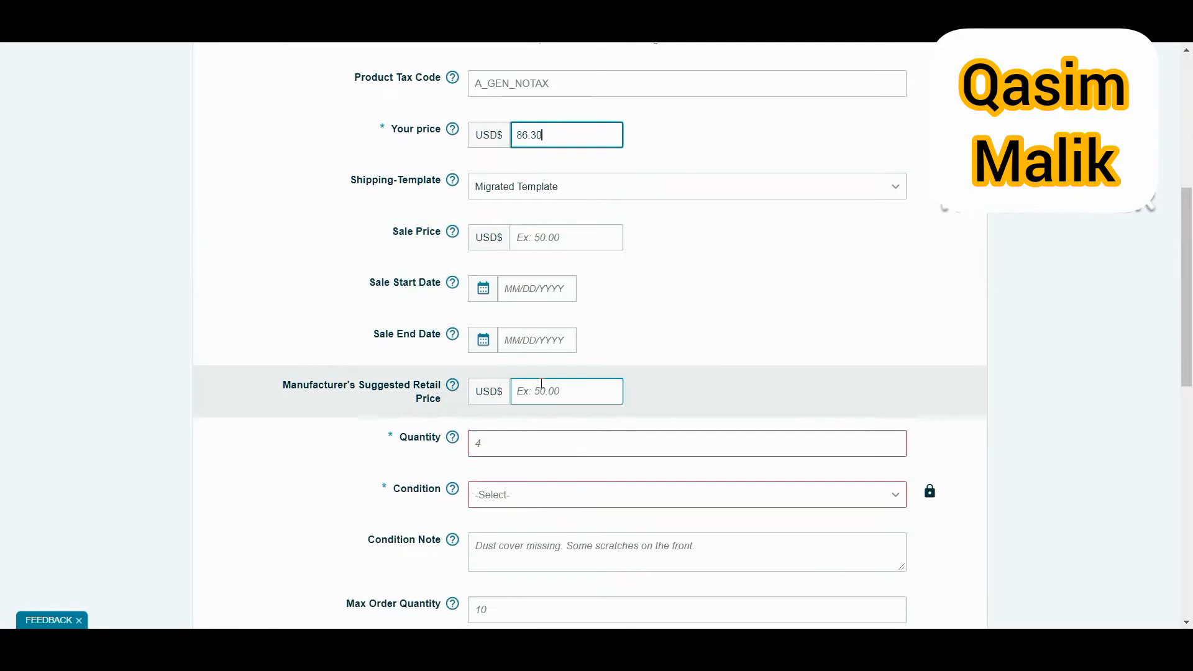
# Step: Set the offer's quantity to 15 and its condition to New
pyautogui.click(512, 438)
pyautogui.write('15')
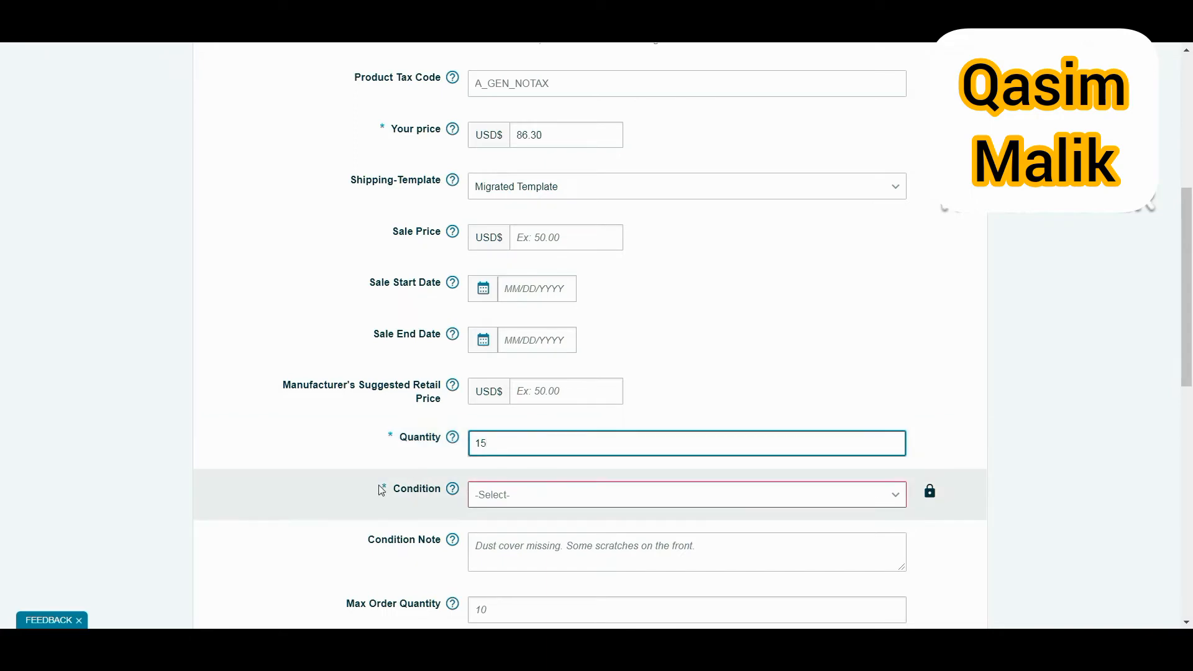
pyautogui.click(513, 506)
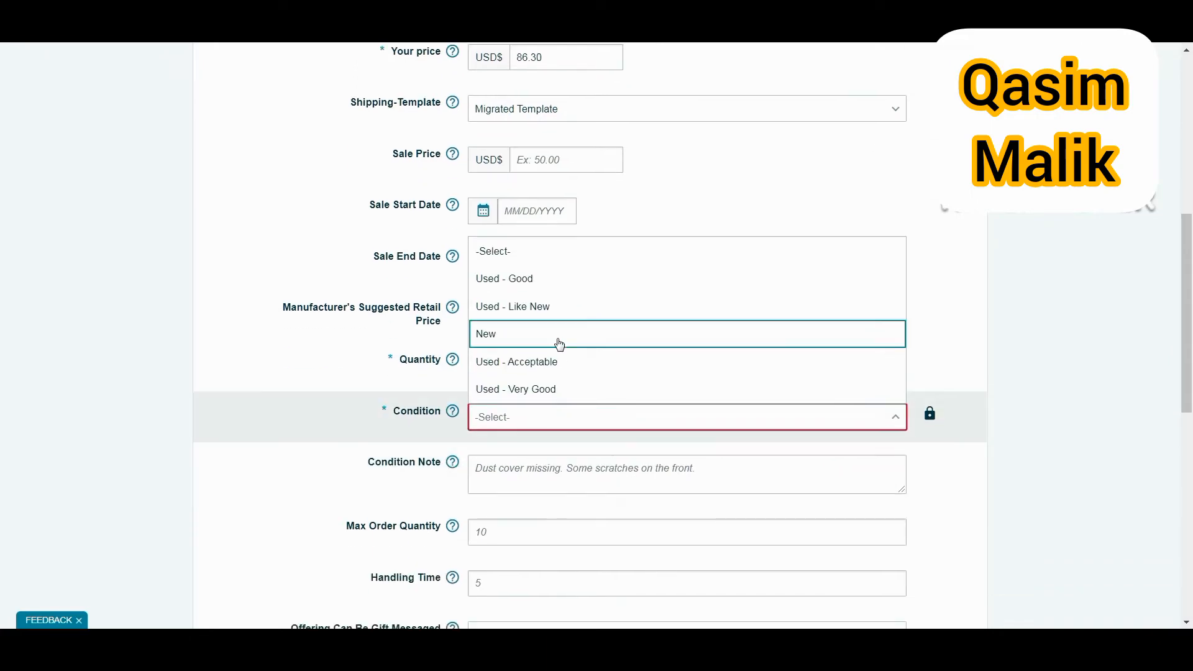
pyautogui.click(560, 345)
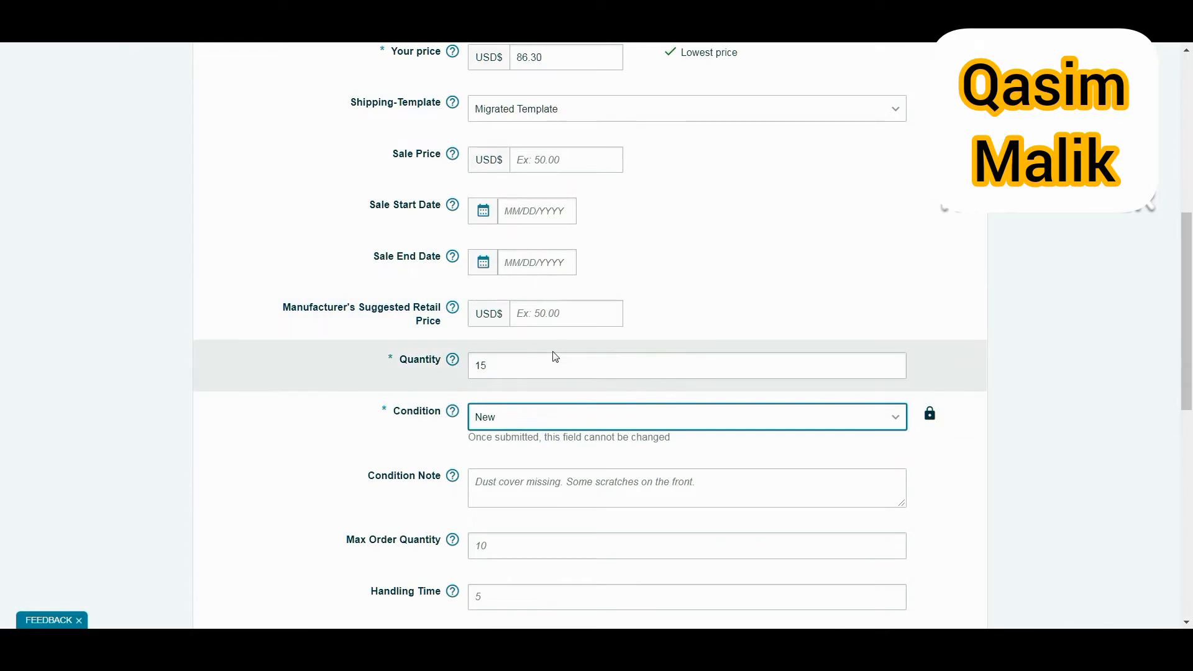
# Step: Set the offer's handling time to 2
pyautogui.scroll(-1, 554, 356)
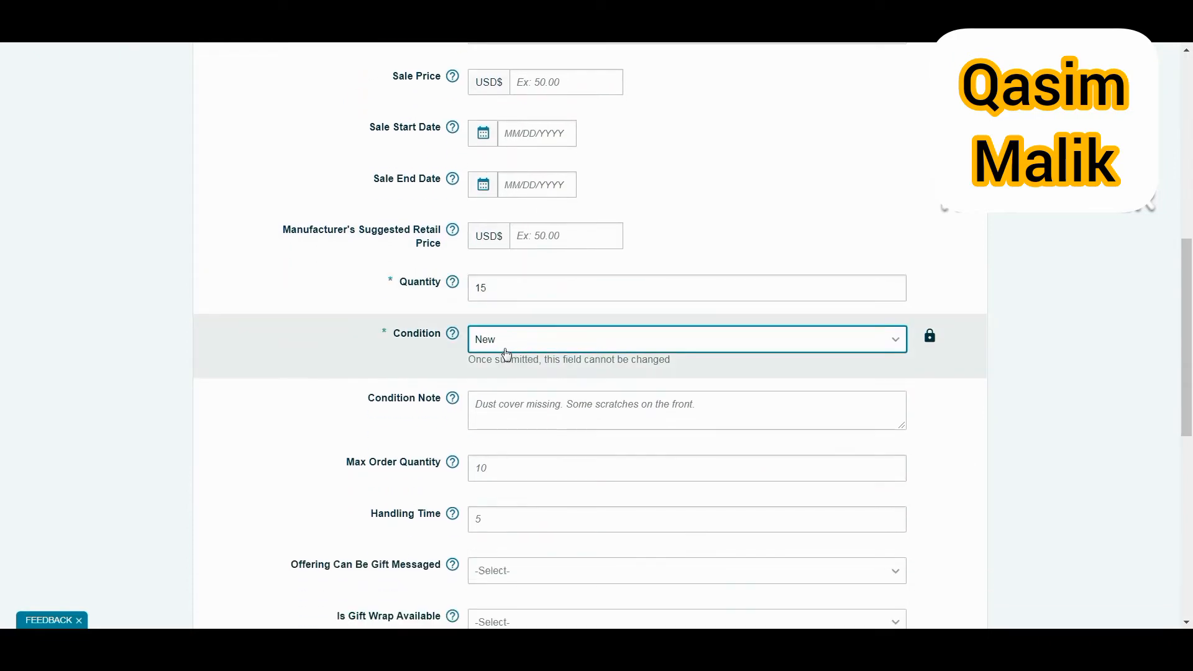
pyautogui.scroll(-2, 506, 353)
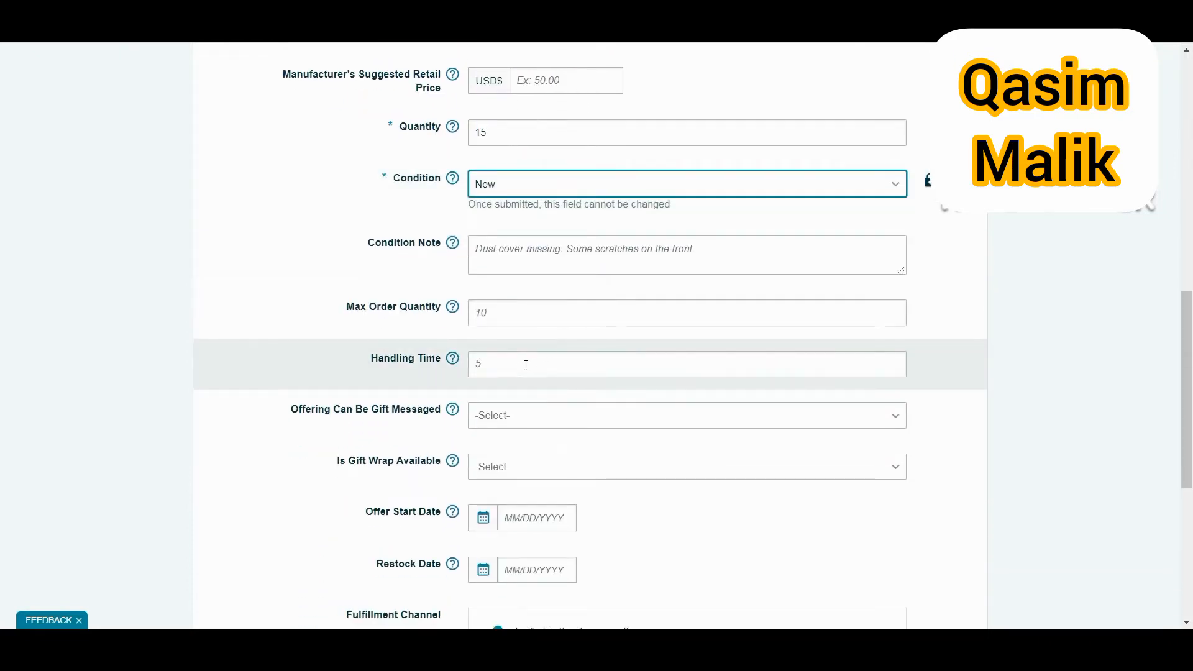
pyautogui.click(526, 365)
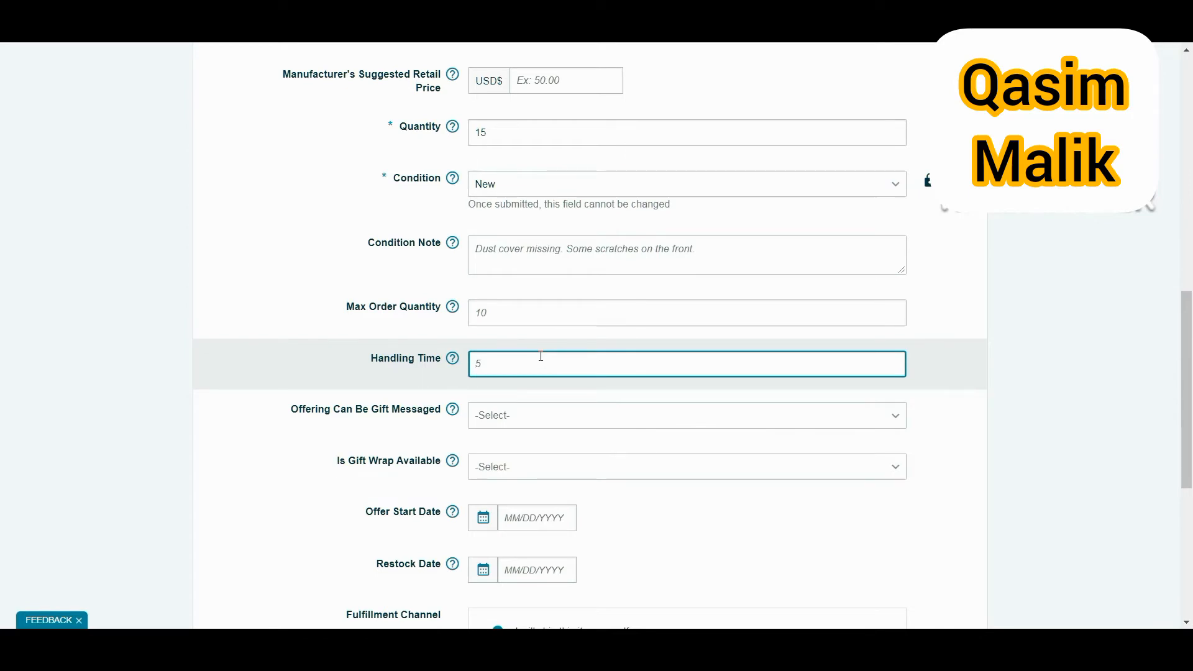
pyautogui.write('2')
pyautogui.scroll(-1, 562, 360)
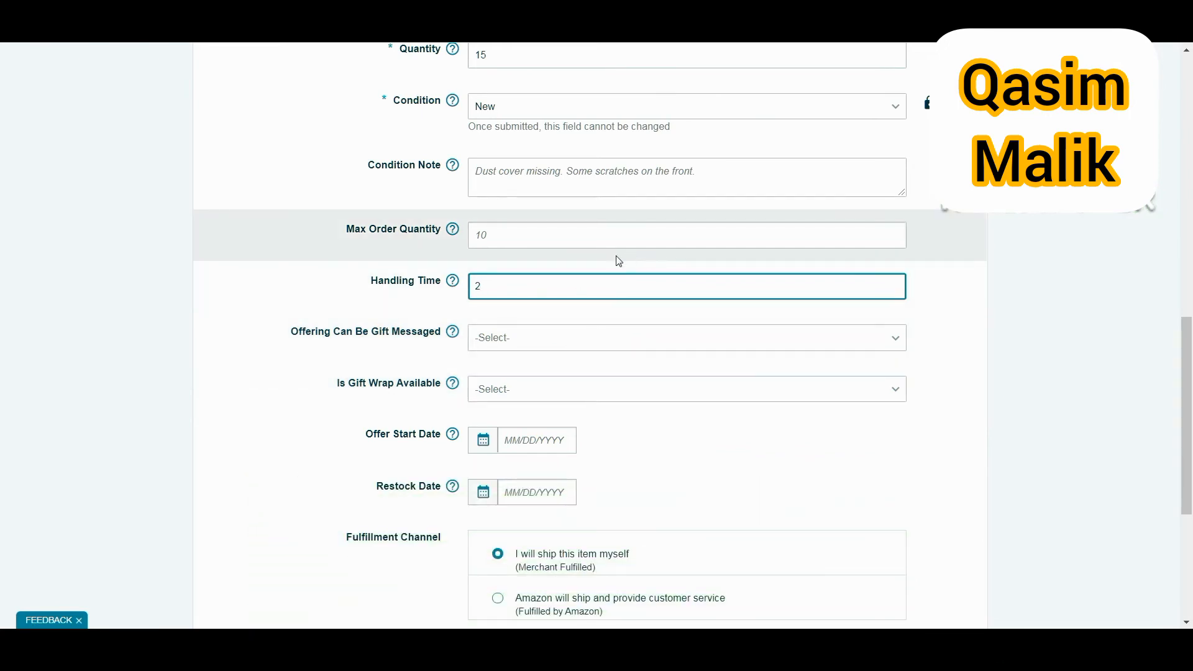
# Step: Try Fulfilled by Amazon as the fulfillment channel and switch back to shipping the item yourself (Merchant Fulfilled)
pyautogui.scroll(-1, 618, 258)
pyautogui.scroll(-1, 617, 267)
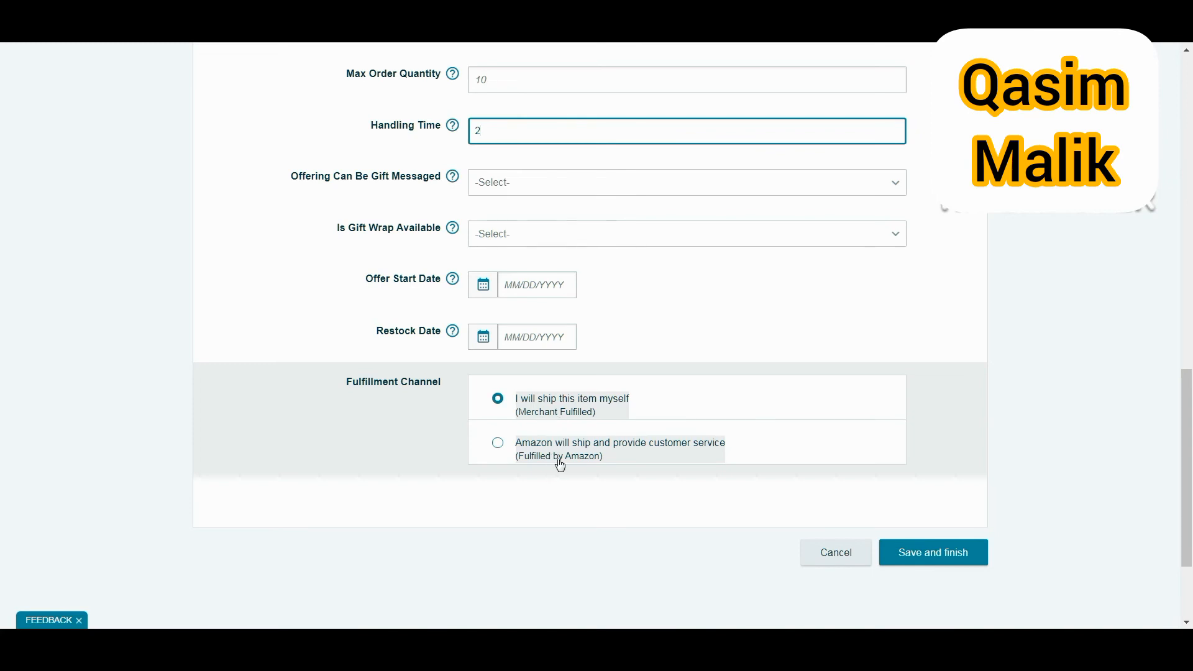
pyautogui.click(501, 445)
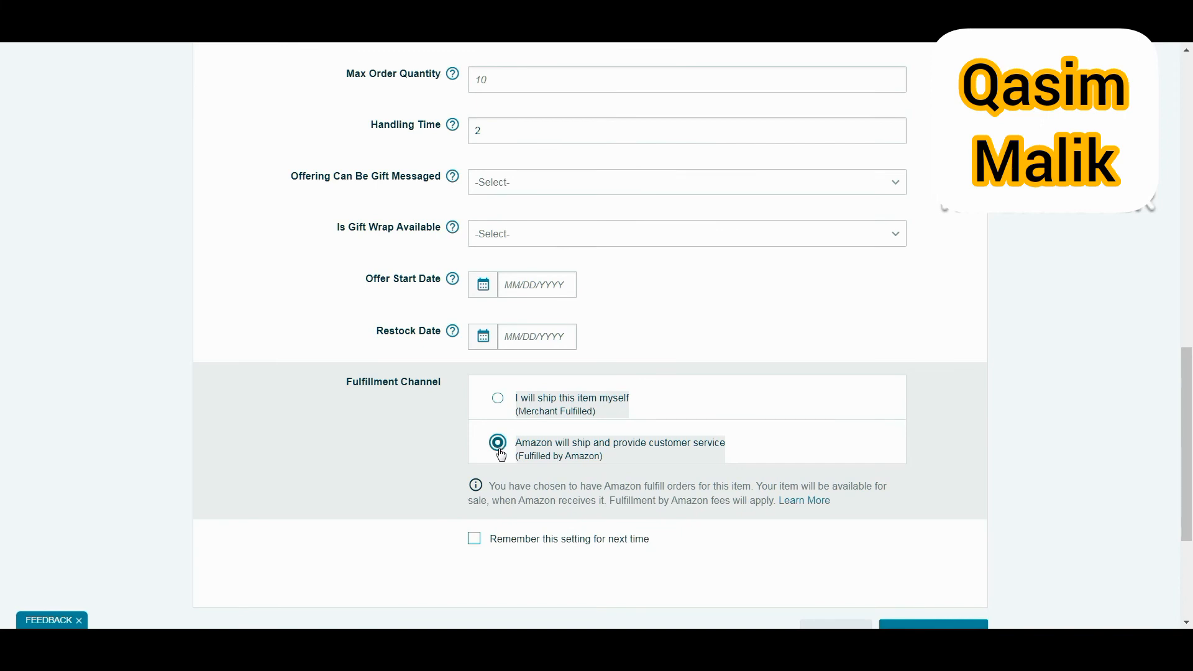
pyautogui.click(498, 400)
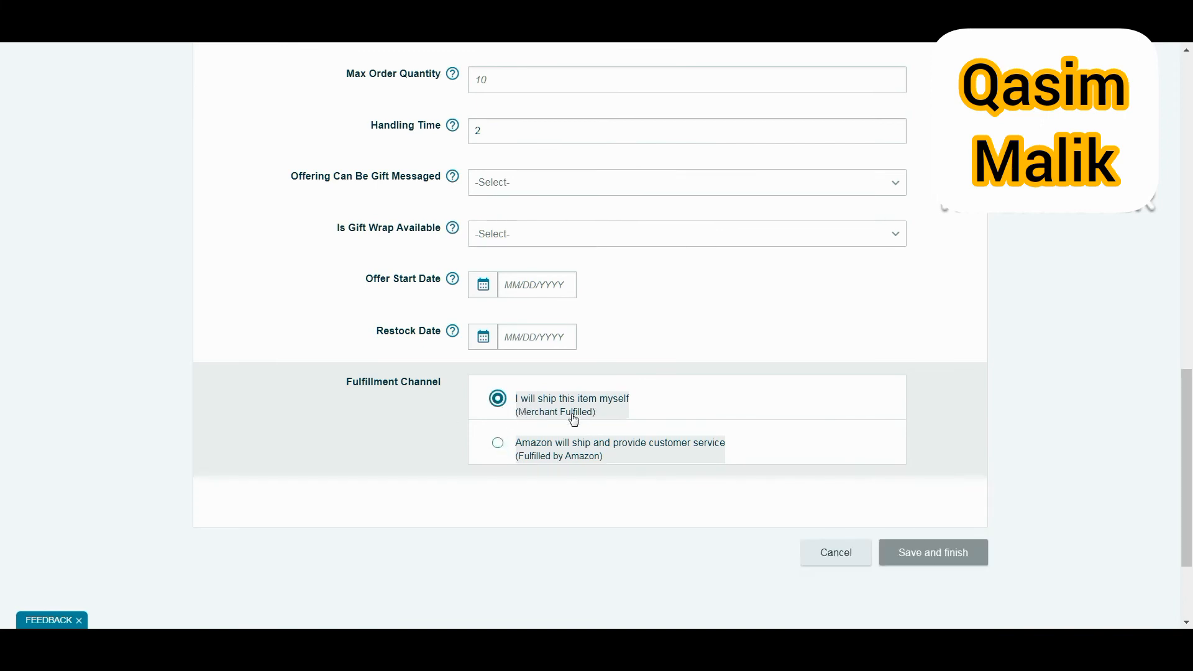
# Step: Fill in the emptied quantity field of the offer with 15 again
pyautogui.scroll(5, 601, 379)
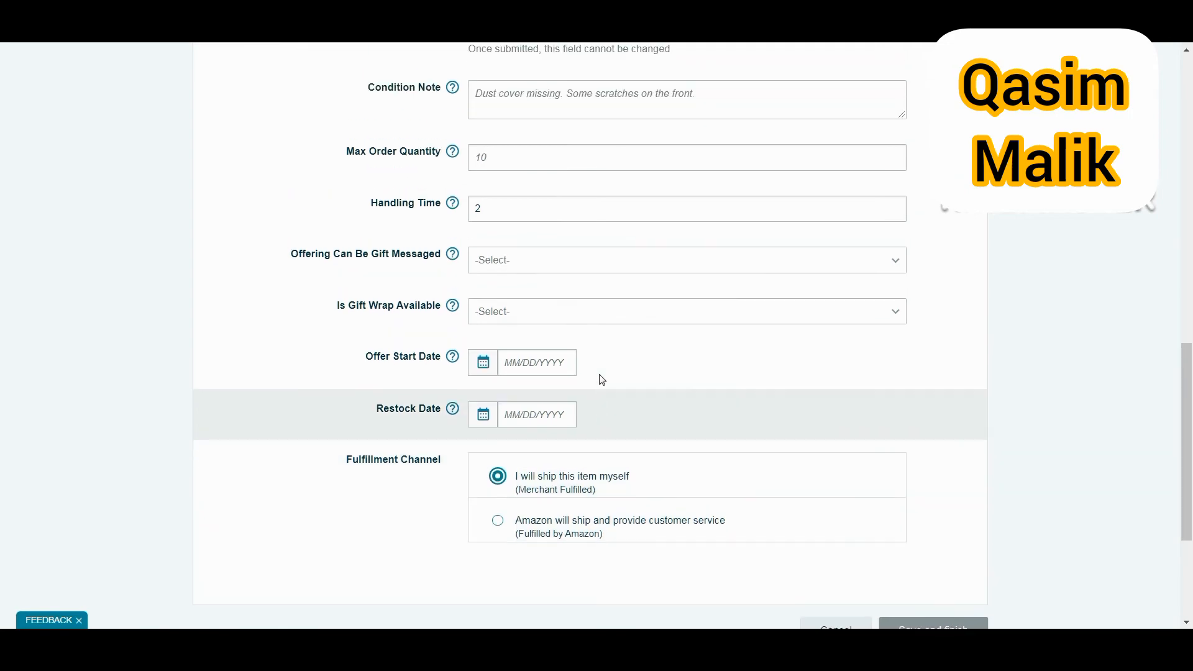
pyautogui.scroll(2, 529, 349)
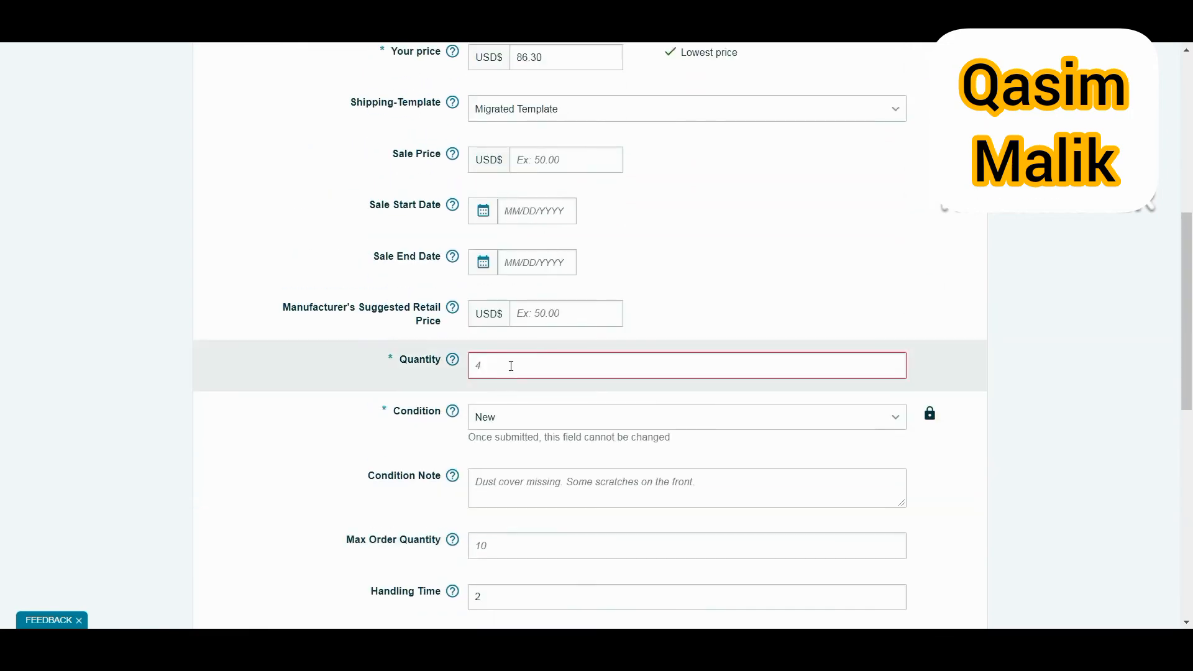
pyautogui.click(511, 366)
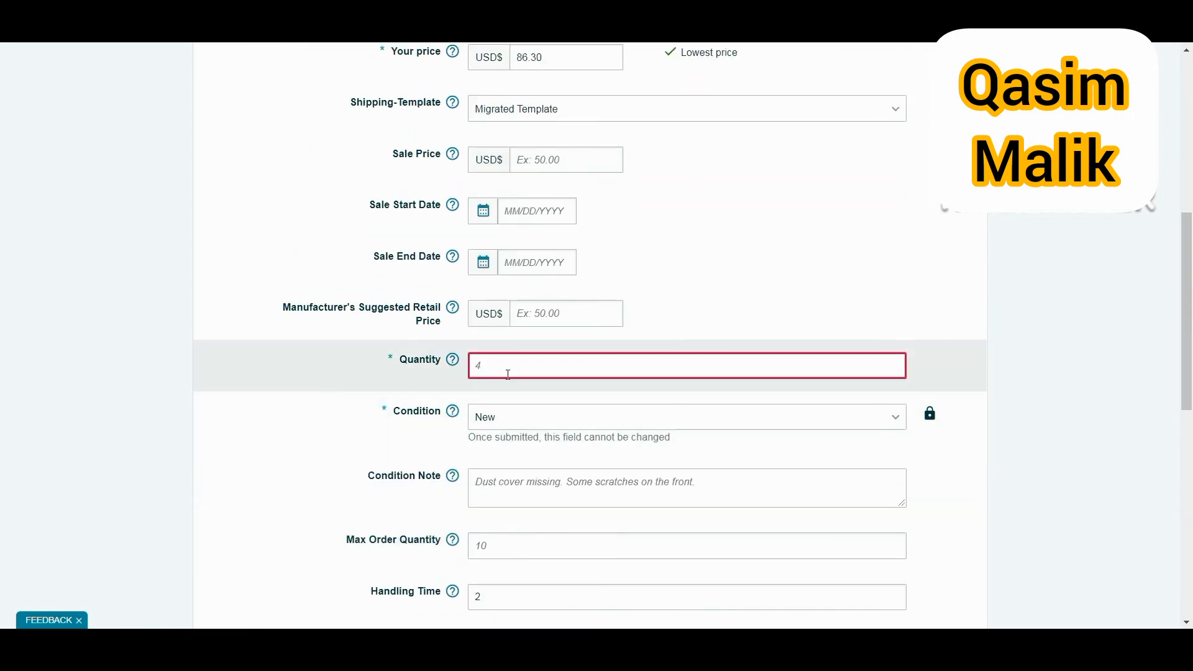
pyautogui.scroll(-1, 507, 374)
pyautogui.scroll(2, 510, 380)
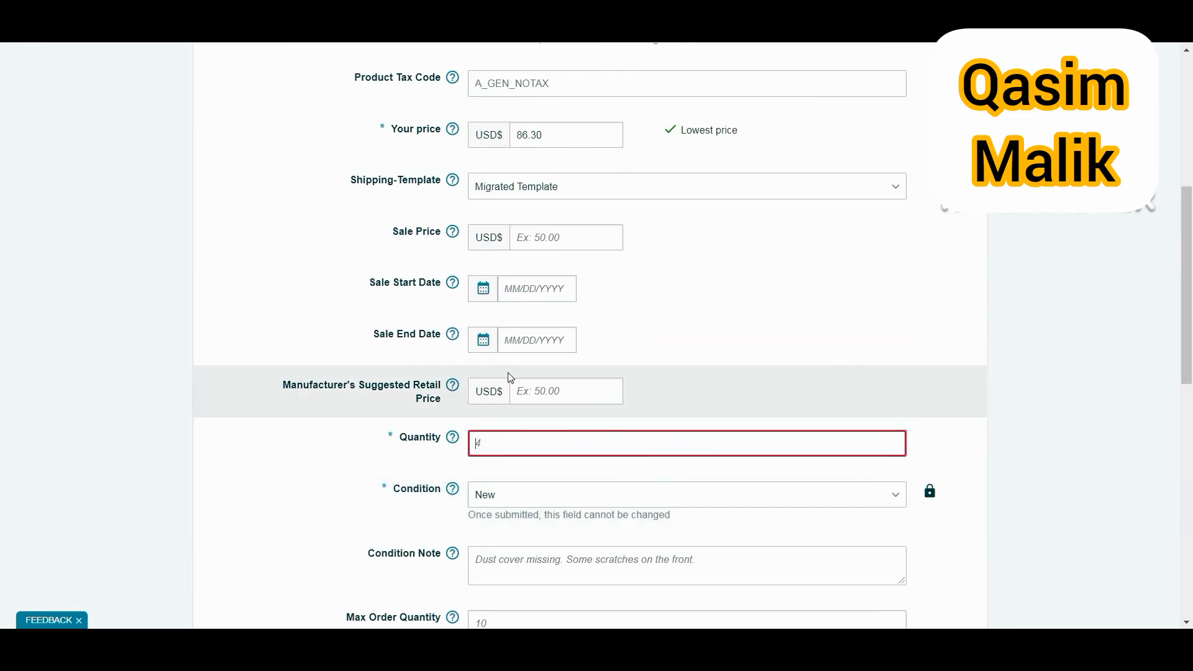
pyautogui.write('15')
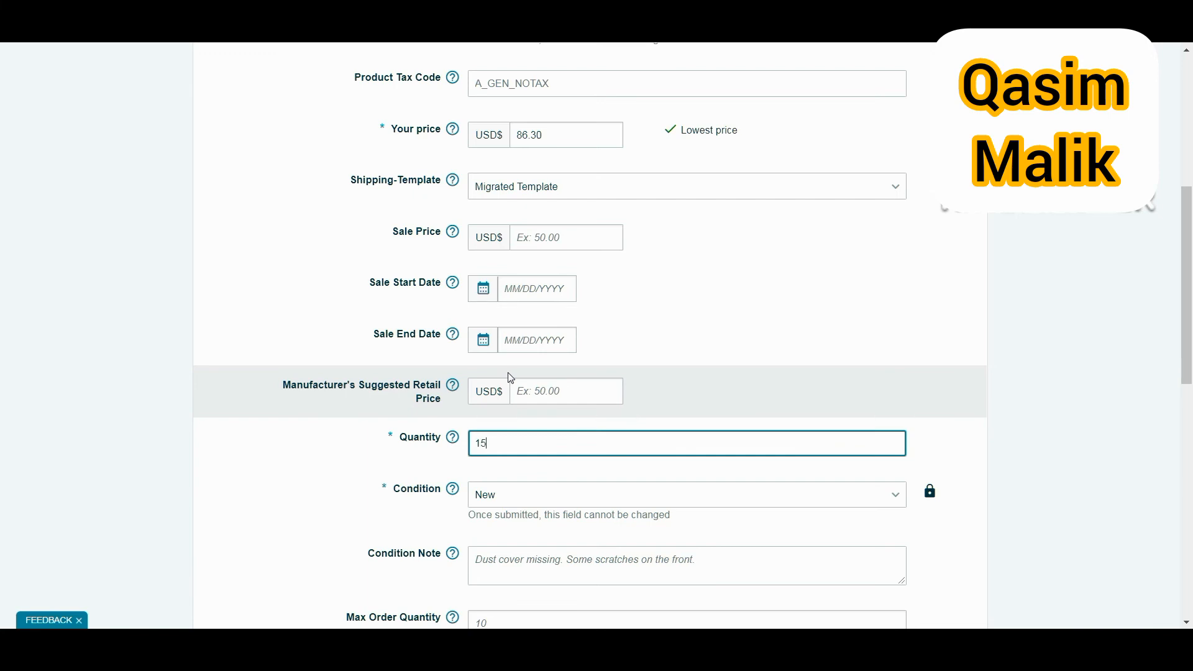
# Step: Review the offer form, save and finish the listing, and open the Manage Inventory page
pyautogui.scroll(2, 511, 377)
pyautogui.scroll(-1, 509, 375)
pyautogui.click(594, 315)
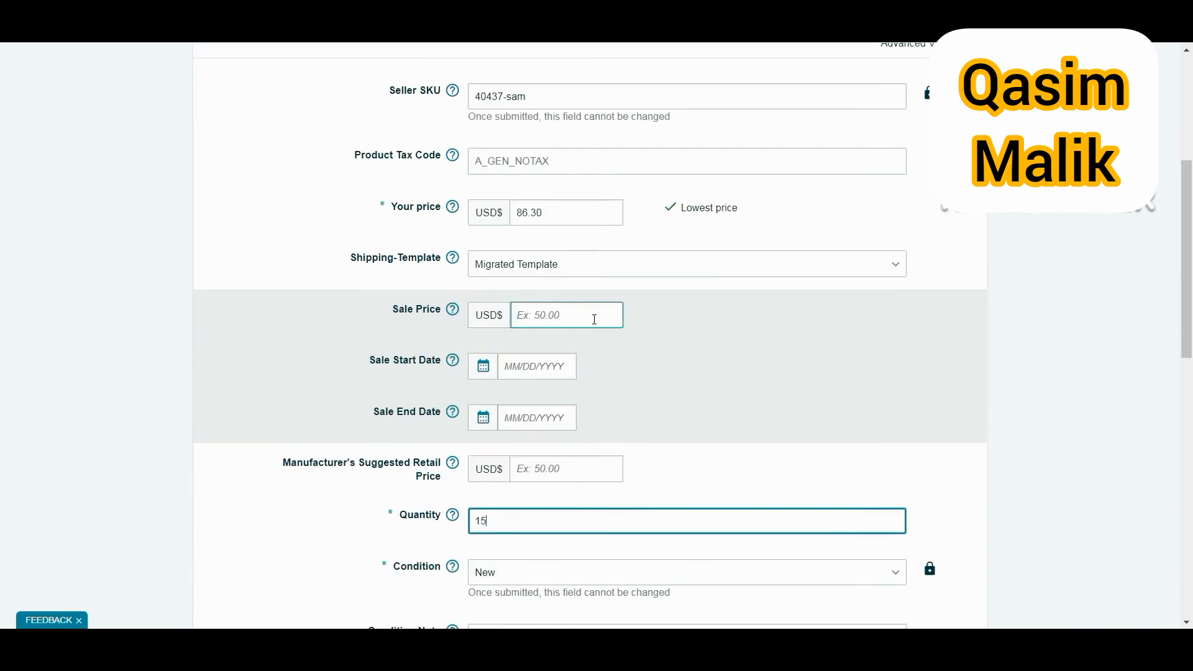
pyautogui.scroll(-5, 595, 323)
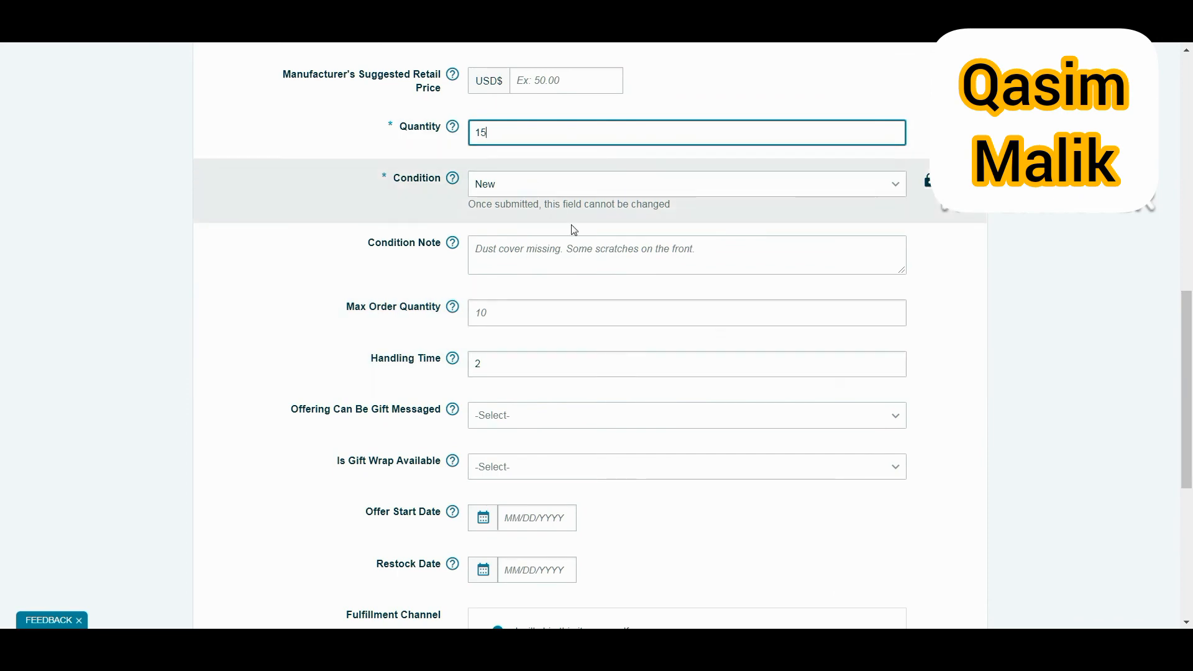
pyautogui.scroll(-1, 590, 280)
pyautogui.scroll(-4, 594, 290)
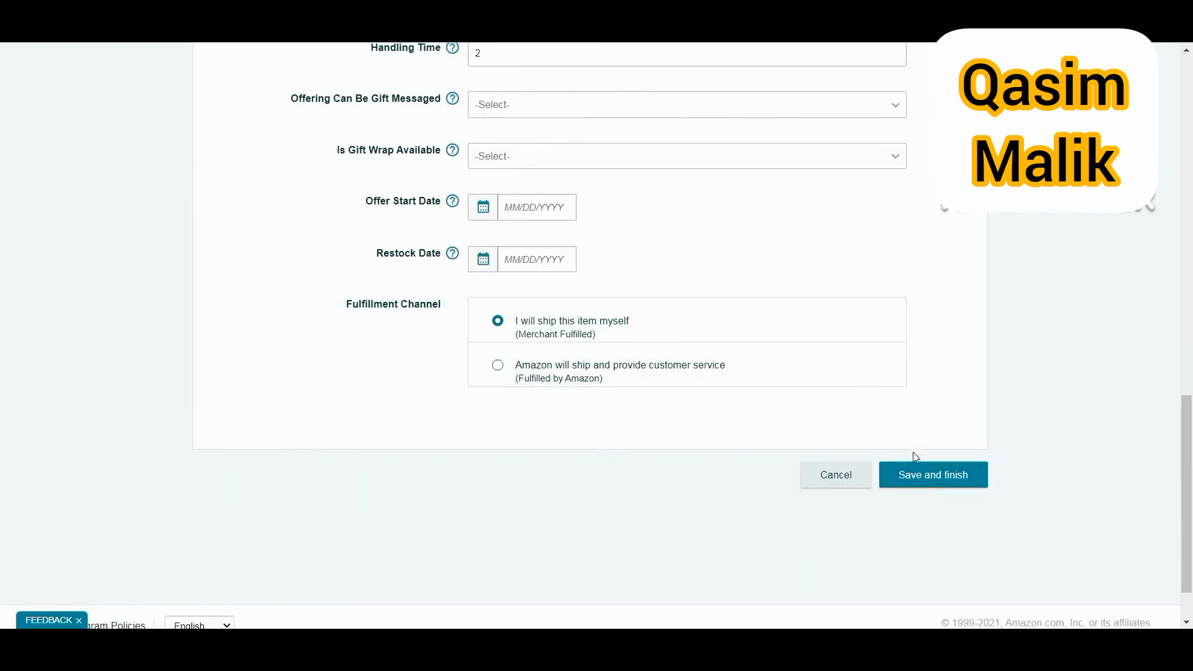
pyautogui.click(925, 473)
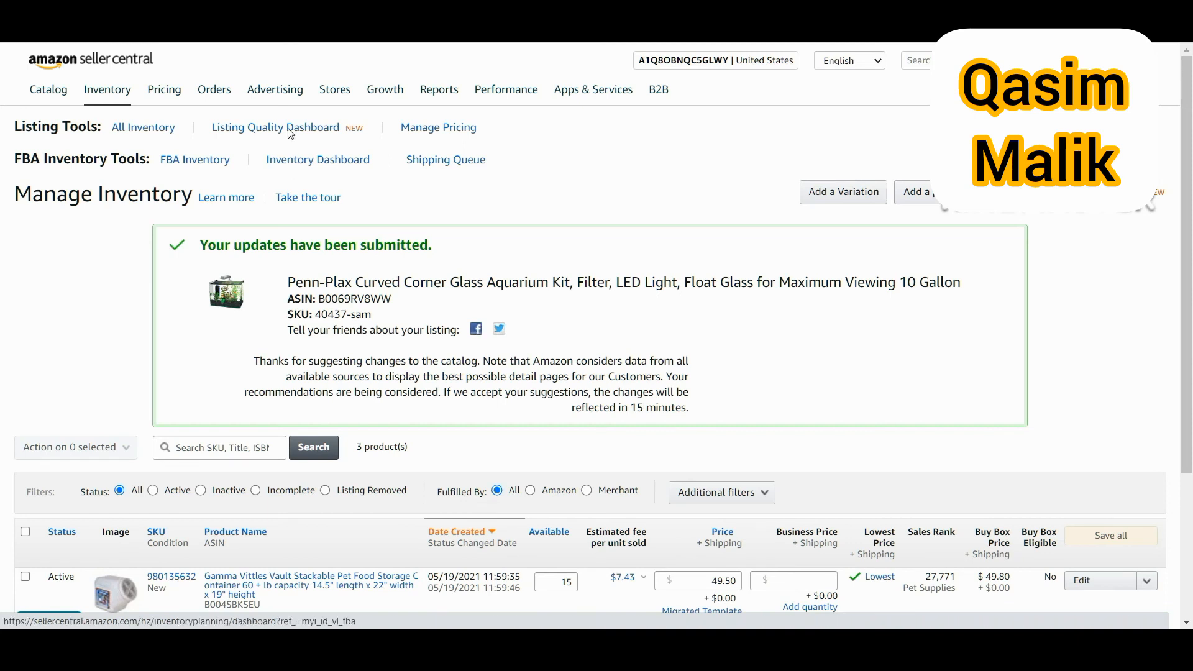
pyautogui.moveTo(66, 100)
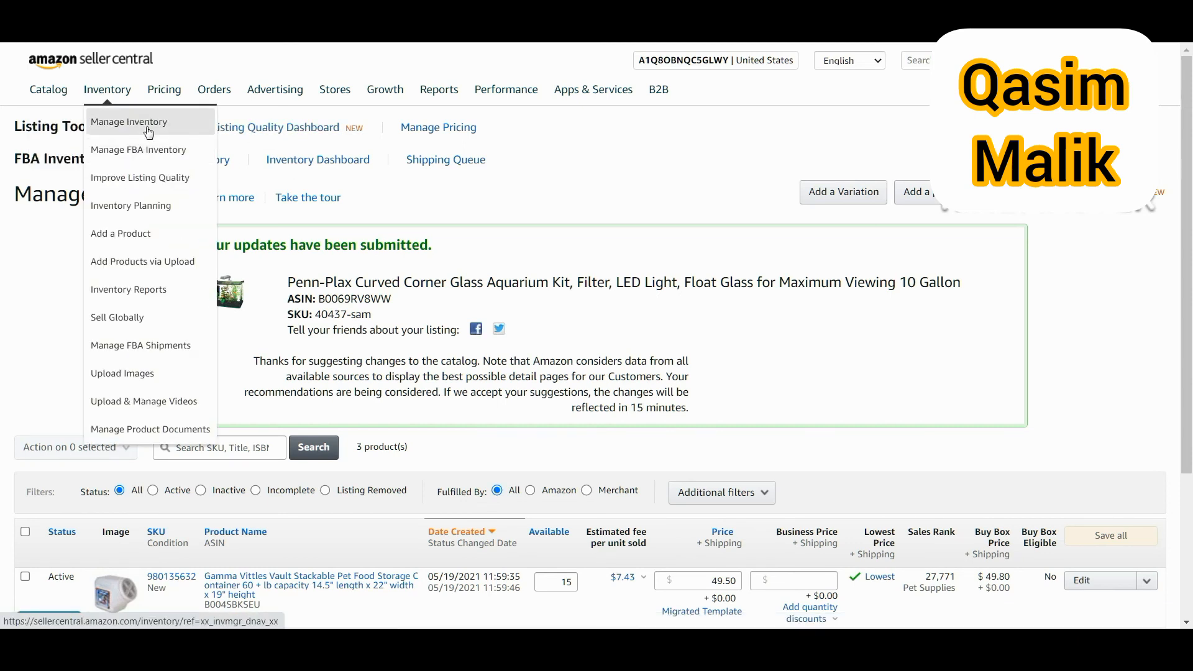
pyautogui.click(149, 134)
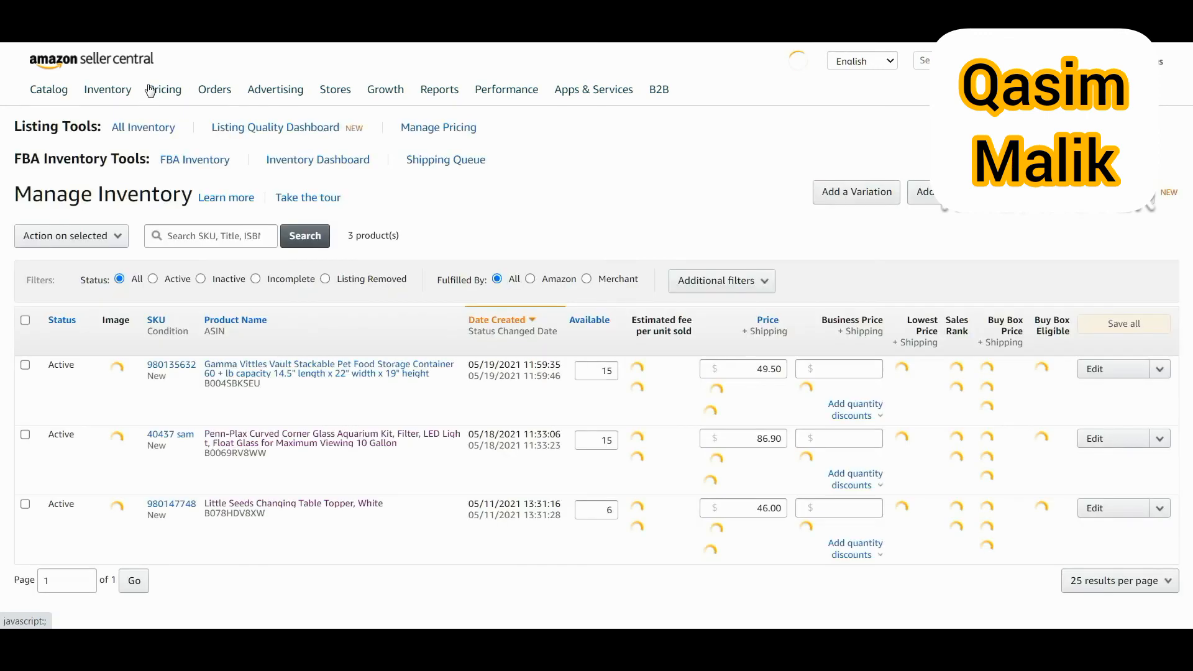